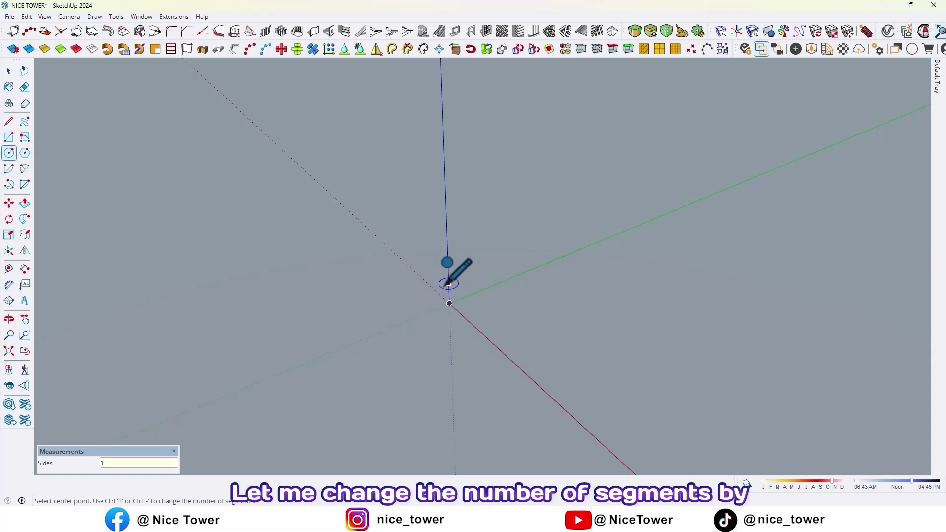
{"action": "type", "text": "00"}
Draw a 100-sided circle of 70 cm radius centred on the origin
{"action": "key", "text": "Return"}
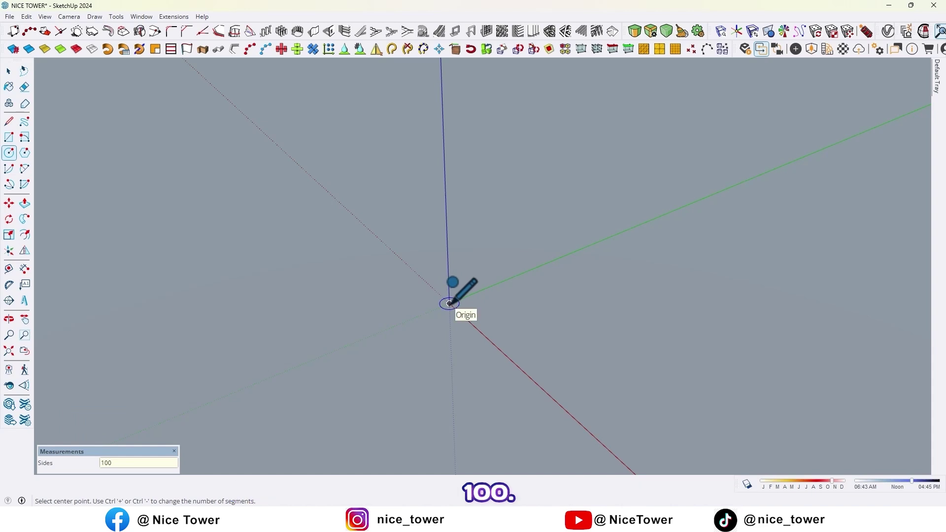
{"action": "left_click", "coordinate": [449, 303]}
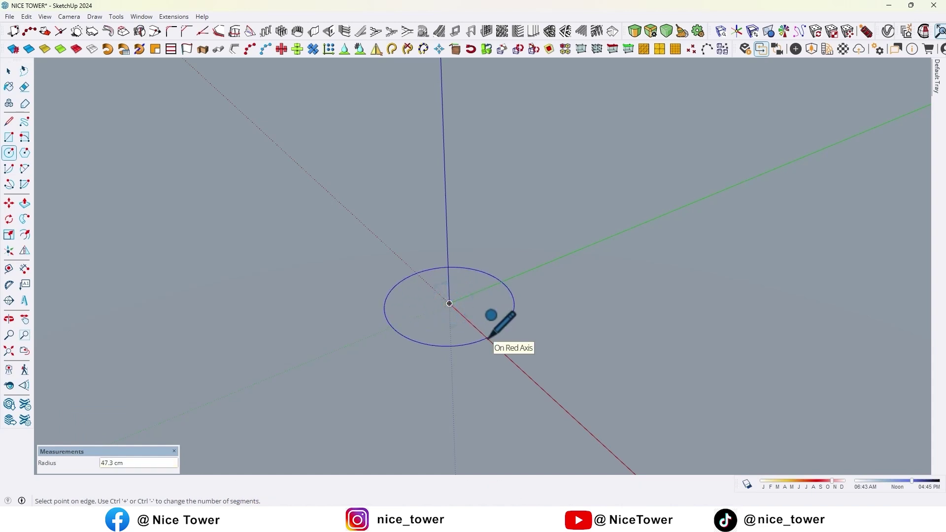
{"action": "type", "text": "70"}
{"action": "key", "text": "Return"}
{"action": "scroll", "coordinate": [481, 324], "scroll_direction": "down", "scroll_amount": 2}
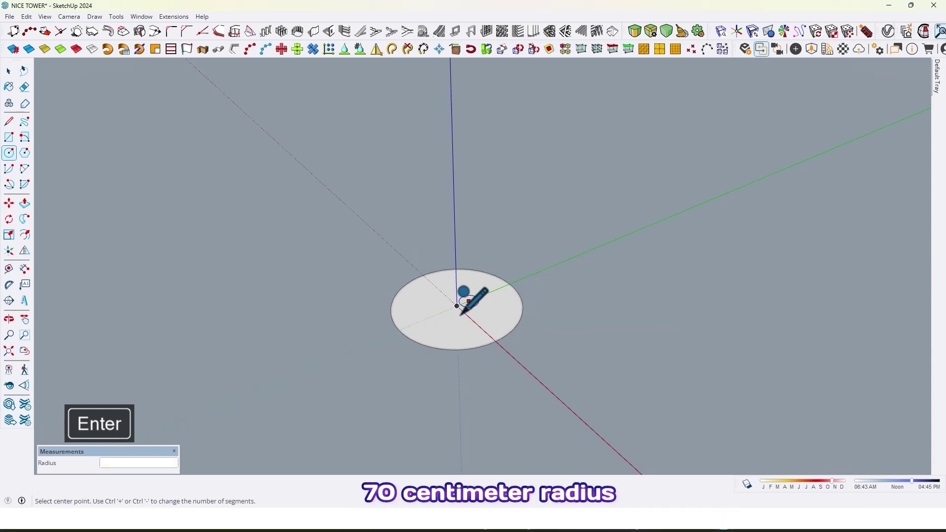
{"action": "mouse_move", "coordinate": [465, 296]}
{"action": "middle_mouse_down"}
{"action": "mouse_move", "coordinate": [494, 259]}
{"action": "mouse_move", "coordinate": [398, 247]}
{"action": "mouse_move", "coordinate": [492, 260]}
{"action": "middle_mouse_up"}
{"action": "scroll", "coordinate": [496, 264], "scroll_direction": "up", "scroll_amount": 1}
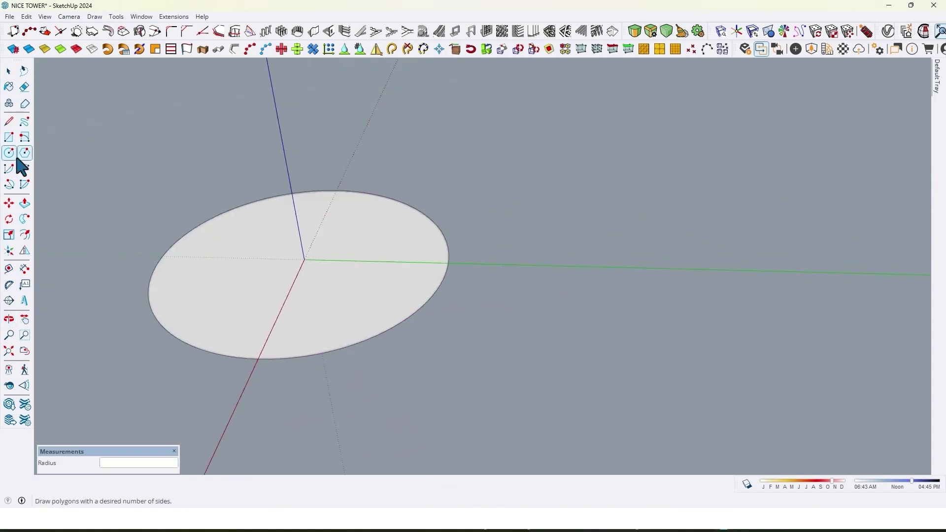
Draw an upright 50 × 90 cm rectangle starting on the green axis beyond the circle
{"action": "left_click", "coordinate": [9, 137]}
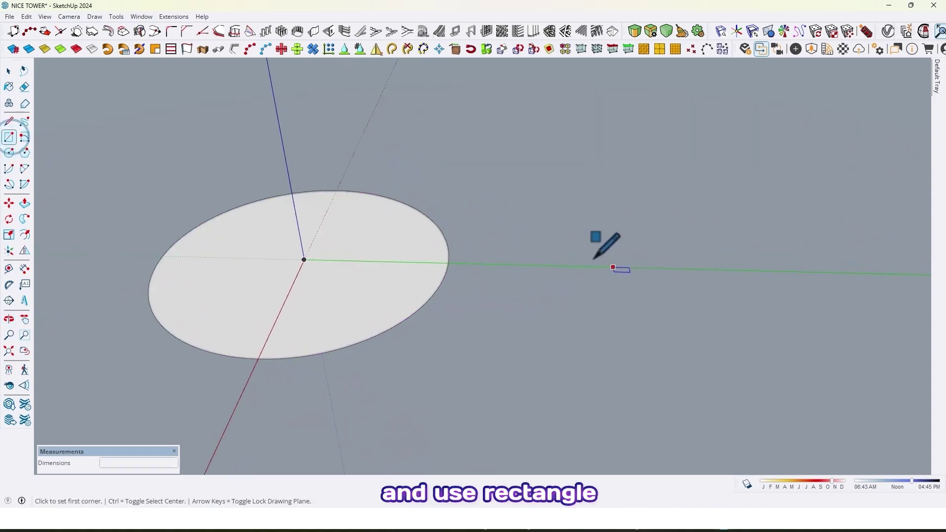
{"action": "key", "text": "Left"}
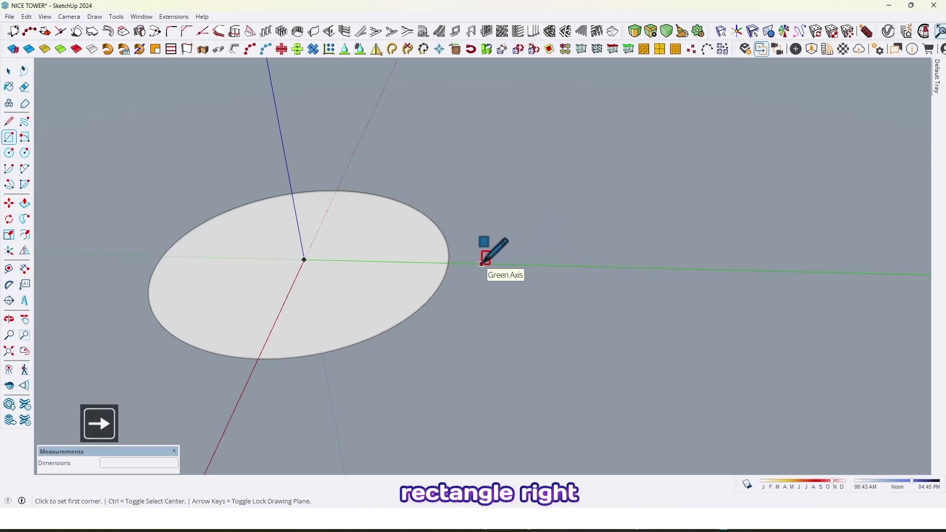
{"action": "left_click", "coordinate": [481, 263]}
{"action": "middle_click_drag", "start_coordinate": [481, 264], "coordinate": [548, 165]}
{"action": "type", "text": "50,9"}
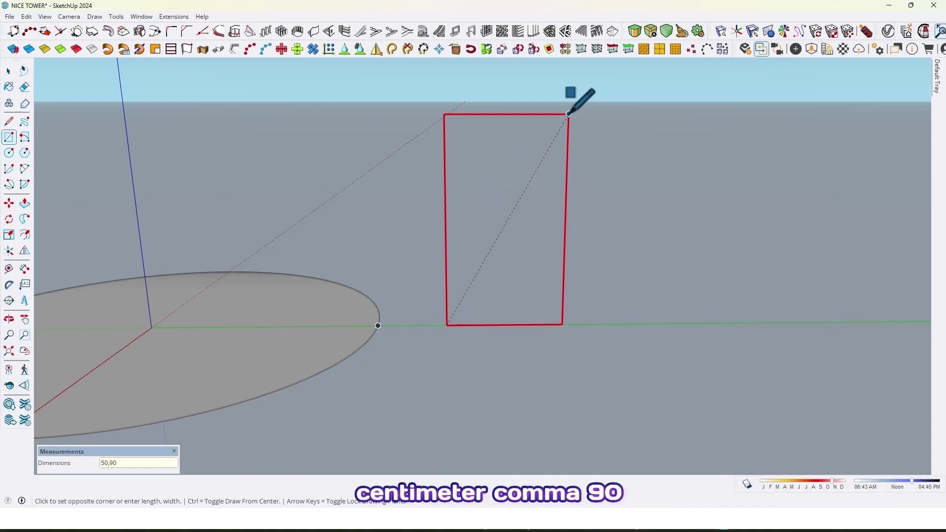
{"action": "key", "text": "Return"}
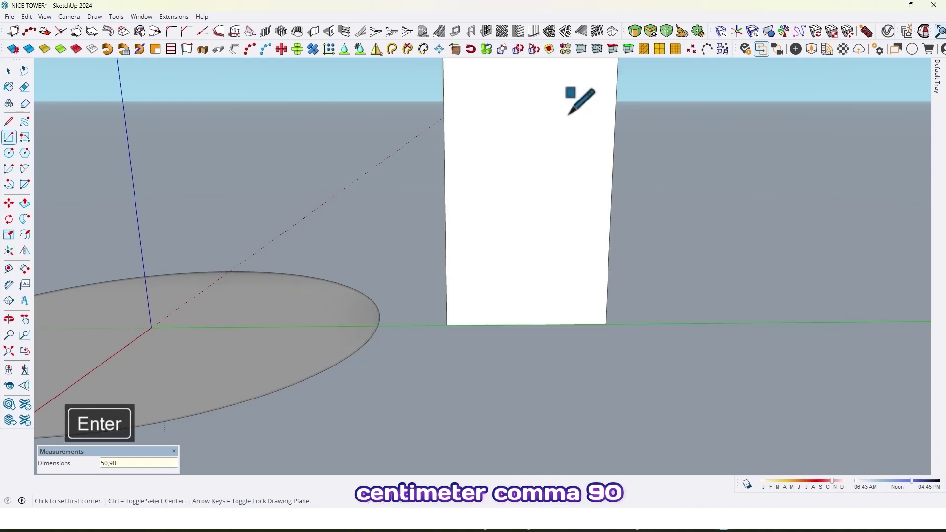
{"action": "middle_click_drag", "start_coordinate": [560, 222], "coordinate": [496, 321]}
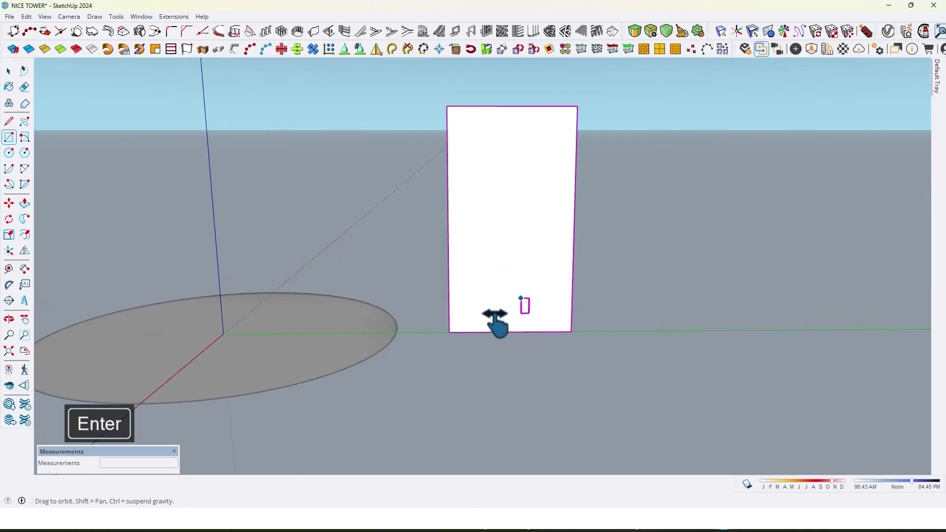
{"action": "scroll", "coordinate": [484, 332], "scroll_direction": "down", "scroll_amount": 1}
Copy the rectangle's bottom edge 35 cm up the blue axis to split the panel
{"action": "key", "text": "space"}
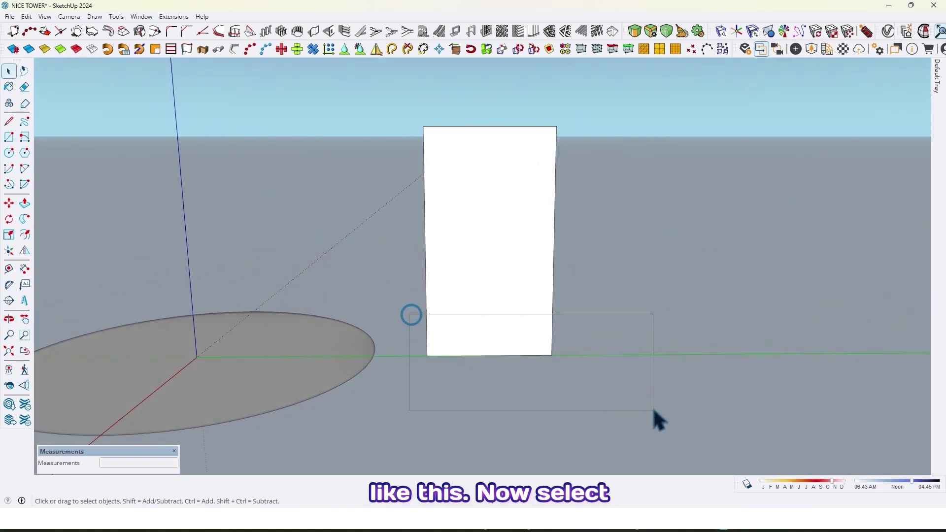
{"action": "scroll", "coordinate": [553, 362], "scroll_direction": "up", "scroll_amount": 2}
{"action": "scroll", "coordinate": [552, 362], "scroll_direction": "down", "scroll_amount": 1}
{"action": "key", "text": "m"}
{"action": "left_click", "coordinate": [551, 354]}
{"action": "key", "text": "ctrl"}
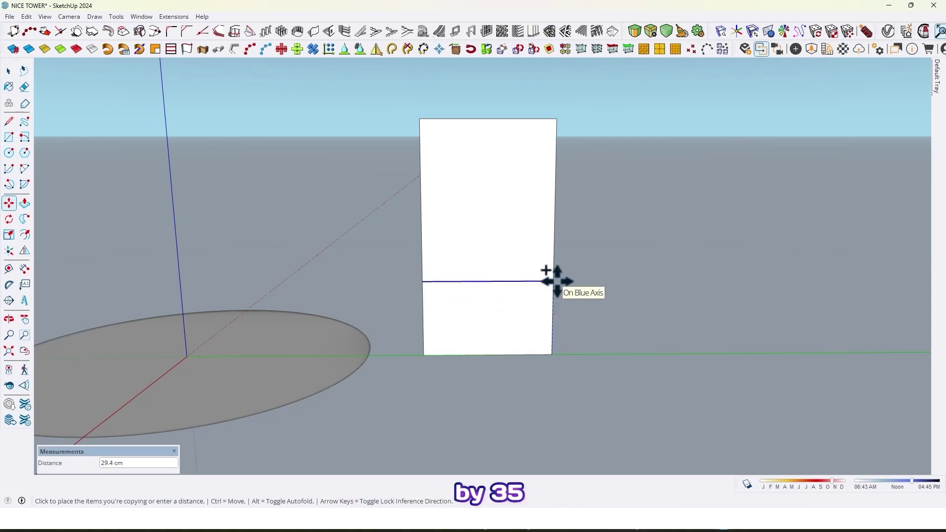
{"action": "key", "text": "Return"}
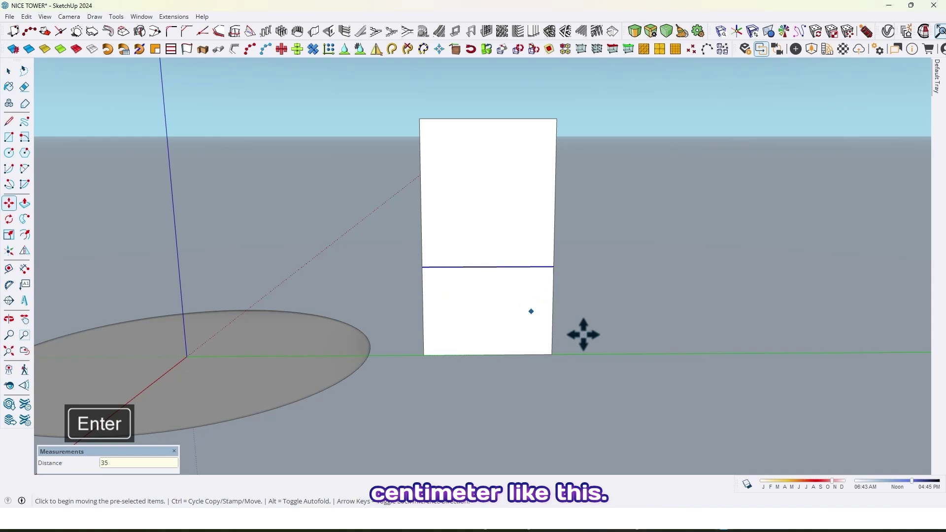
{"action": "mouse_move", "coordinate": [595, 332]}
{"action": "middle_mouse_down"}
{"action": "mouse_move", "coordinate": [323, 290]}
{"action": "mouse_move", "coordinate": [626, 311]}
{"action": "mouse_move", "coordinate": [572, 332]}
{"action": "middle_mouse_up"}
{"action": "key", "text": "m"}
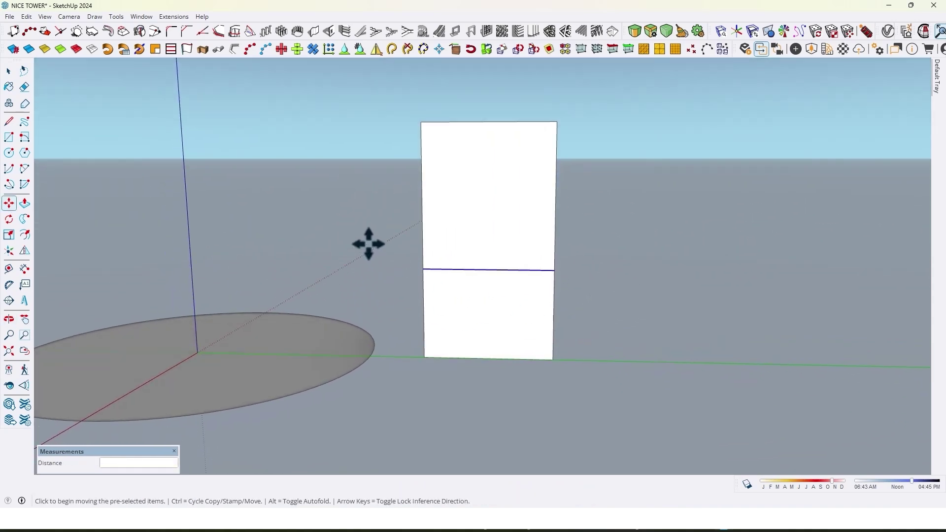
Draw a 50-segment two-point arc from the panel's top edge down to the dividing line
{"action": "left_click", "coordinate": [23, 171]}
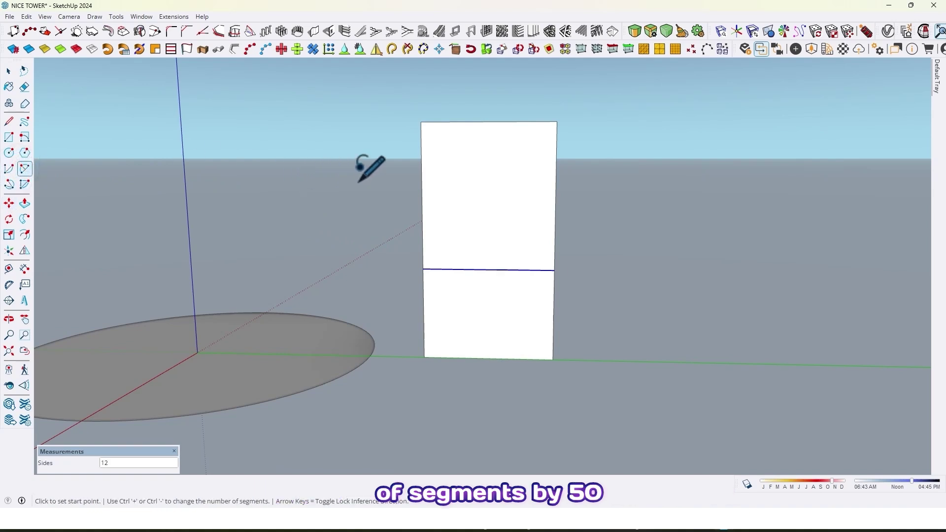
{"action": "key", "text": "Return"}
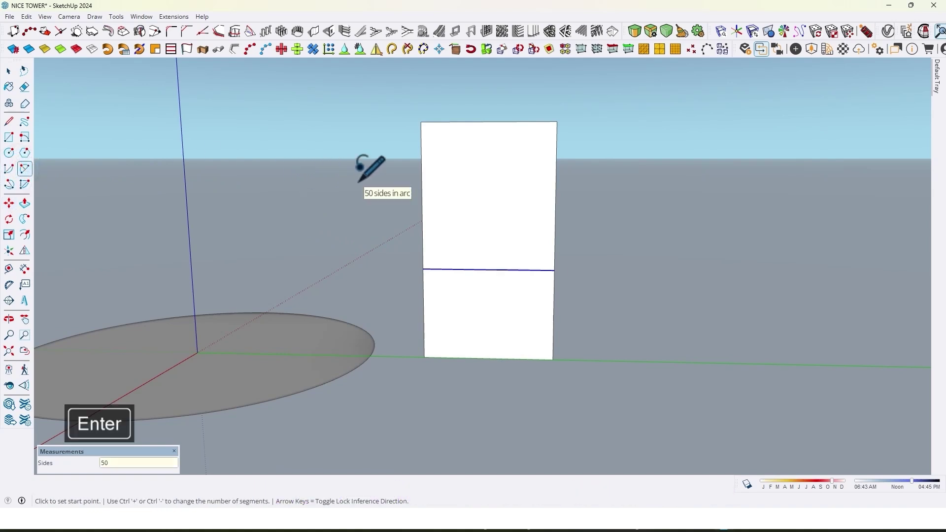
{"action": "left_click", "coordinate": [452, 122]}
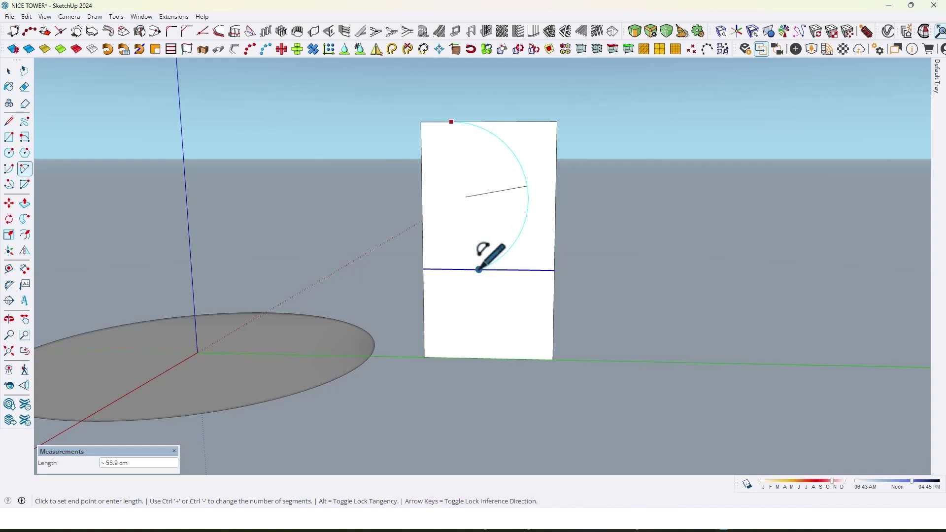
{"action": "left_click", "coordinate": [479, 270]}
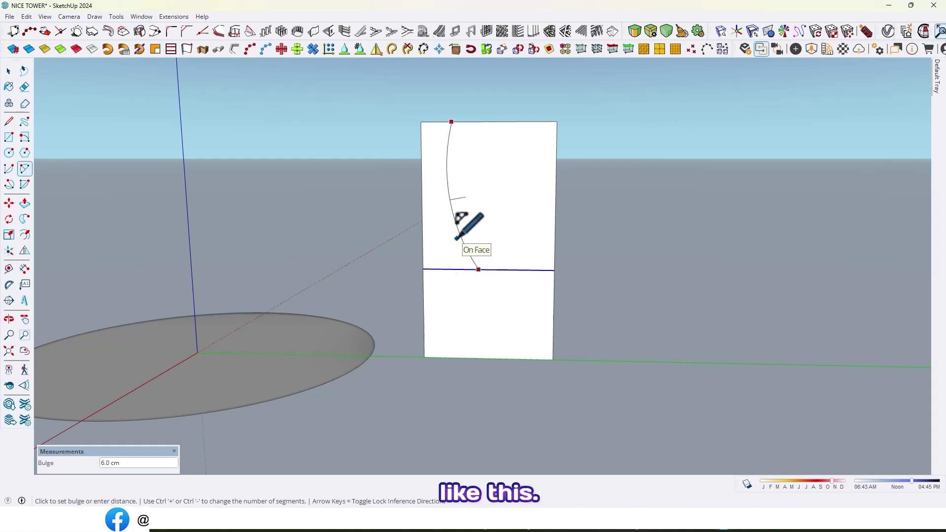
{"action": "left_click", "coordinate": [460, 239]}
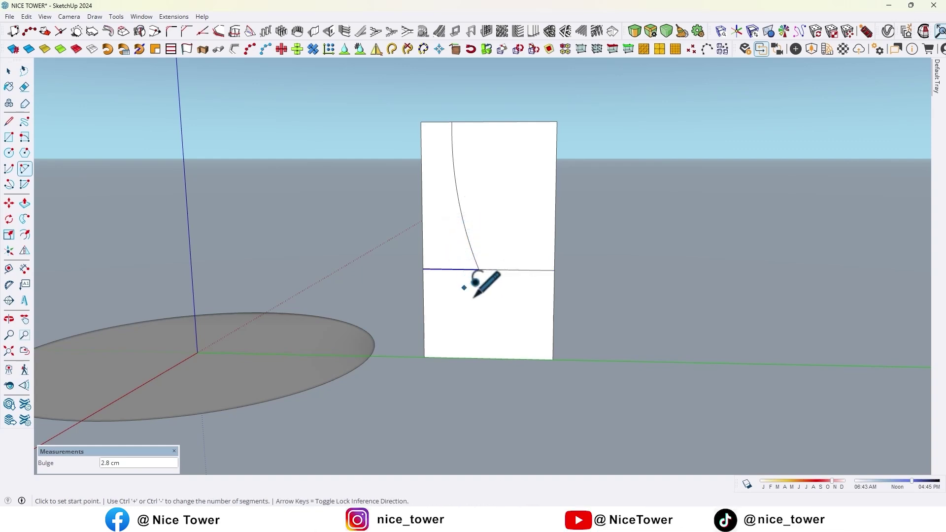
{"action": "middle_click_drag", "start_coordinate": [481, 285], "coordinate": [517, 255]}
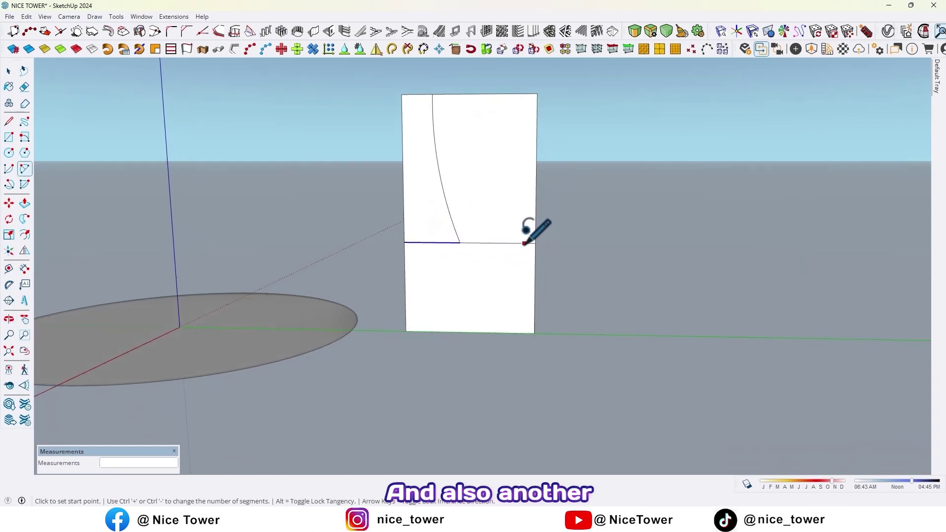
Draw the lower-right cutout arc and a small rounded bump on the right edge
{"action": "left_click", "coordinate": [535, 255]}
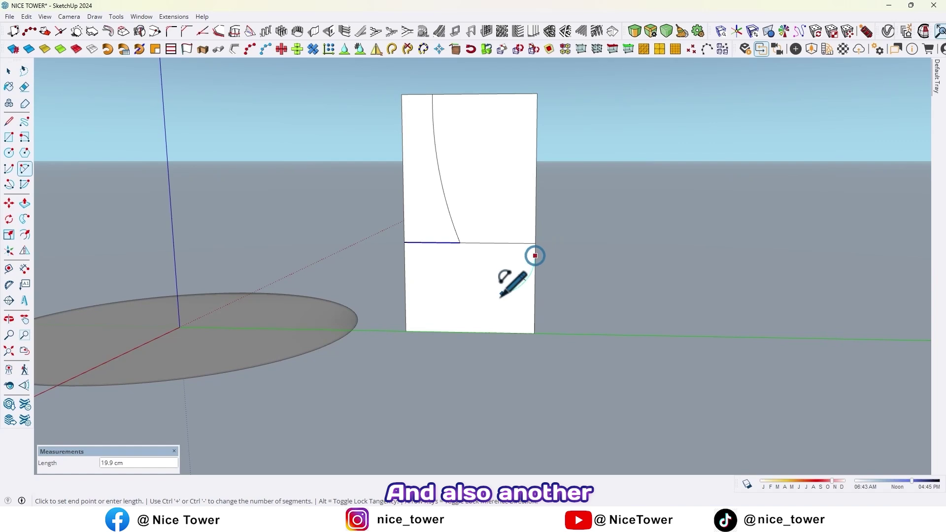
{"action": "left_click", "coordinate": [491, 332]}
{"action": "left_click", "coordinate": [494, 301]}
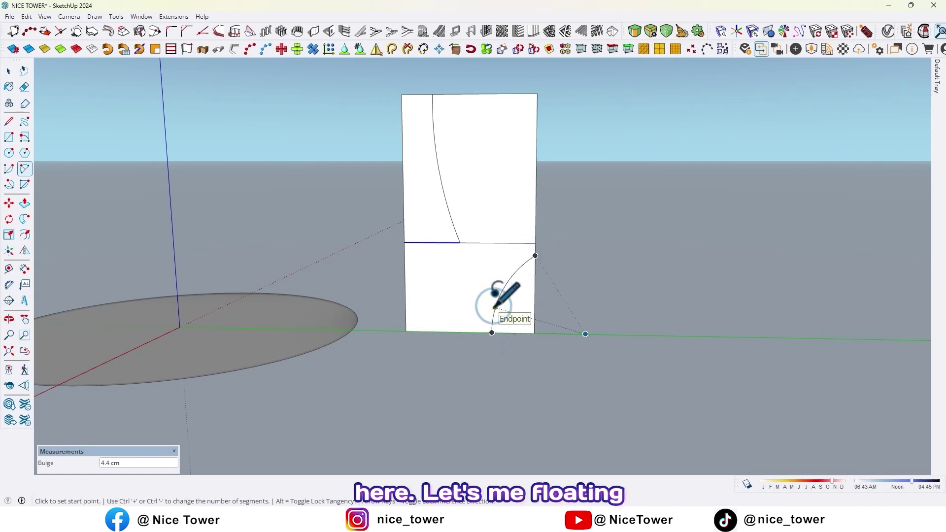
{"action": "scroll", "coordinate": [538, 246], "scroll_direction": "up", "scroll_amount": 2}
{"action": "scroll", "coordinate": [535, 256], "scroll_direction": "up", "scroll_amount": 1}
{"action": "left_click", "coordinate": [521, 269]}
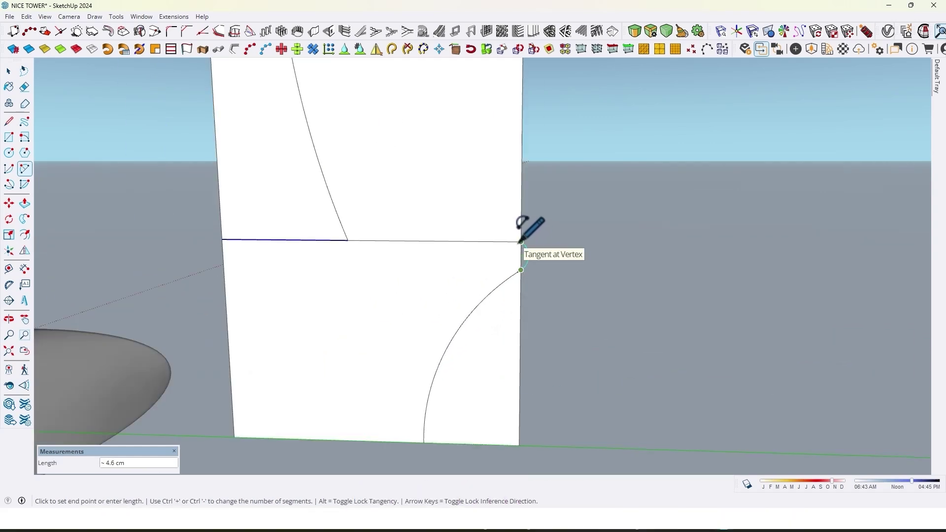
{"action": "left_click", "coordinate": [521, 241]}
{"action": "scroll", "coordinate": [481, 270], "scroll_direction": "down", "scroll_amount": 3}
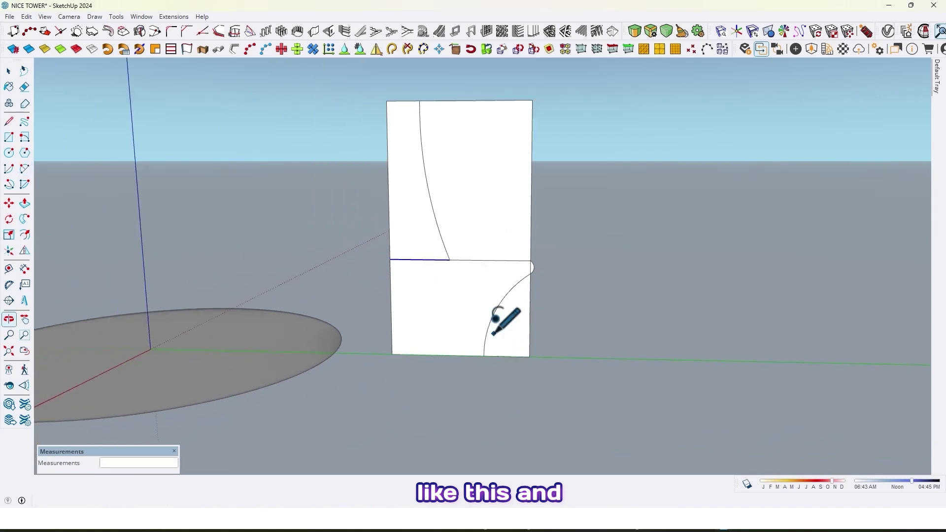
Draw a long tangent arc from the top-left corner down to the base
{"action": "middle_click_drag", "start_coordinate": [502, 317], "coordinate": [481, 344]}
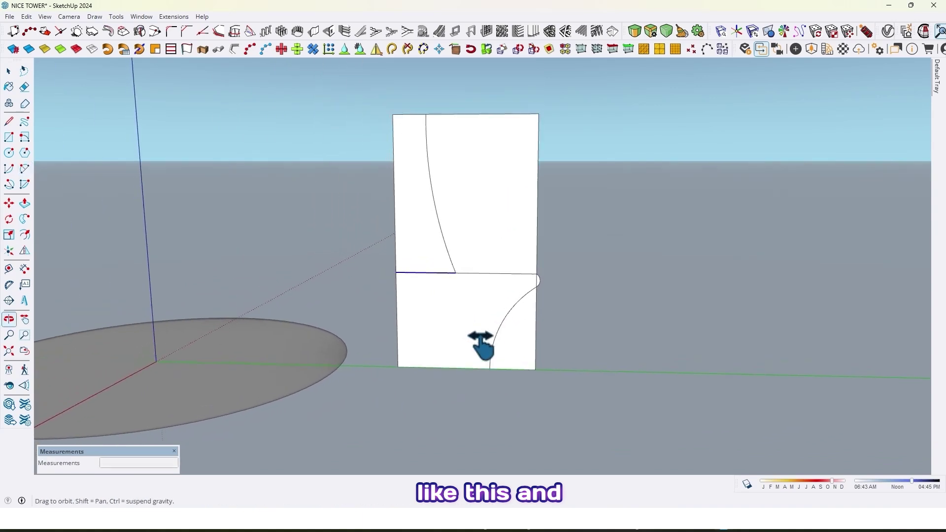
{"action": "left_click", "coordinate": [393, 114]}
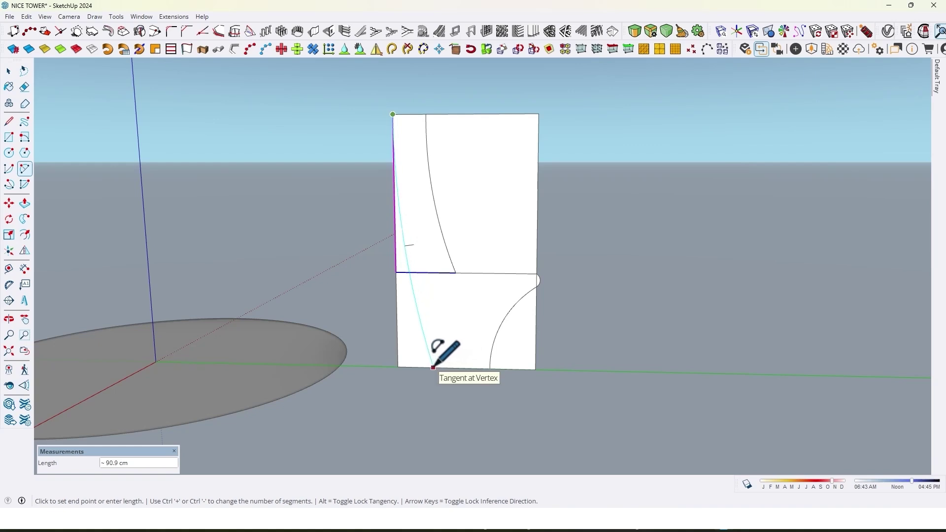
{"action": "double_click", "coordinate": [434, 367]}
{"action": "scroll", "coordinate": [435, 307], "scroll_direction": "down", "scroll_amount": 2}
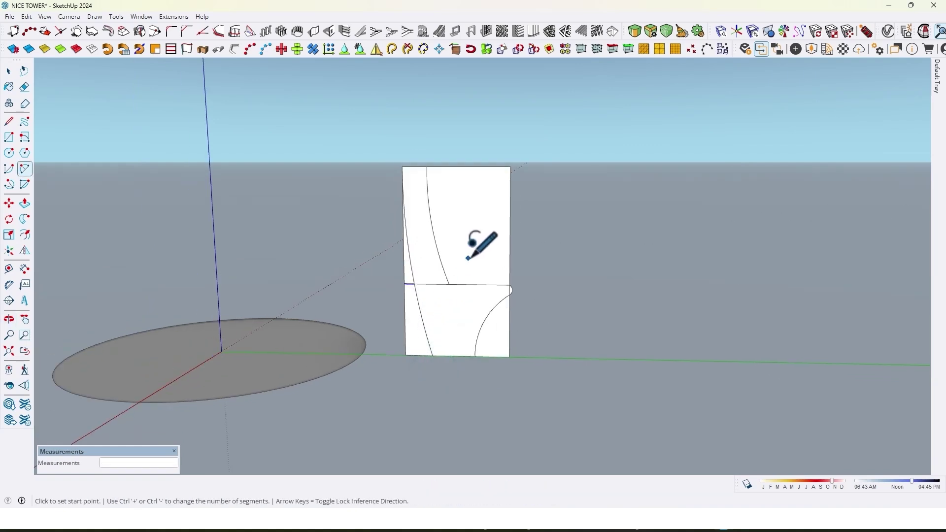
Delete the upper-right face and the leftover curved piece under the seat
{"action": "key", "text": "space"}
{"action": "left_click_drag", "start_coordinate": [537, 209], "coordinate": [486, 140]}
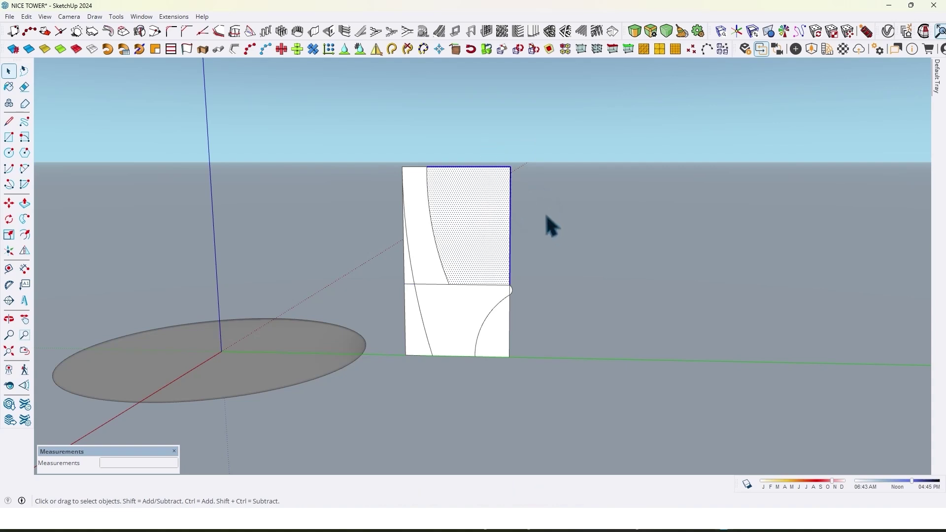
{"action": "key", "text": "Delete"}
{"action": "scroll", "coordinate": [436, 304], "scroll_direction": "up", "scroll_amount": 2}
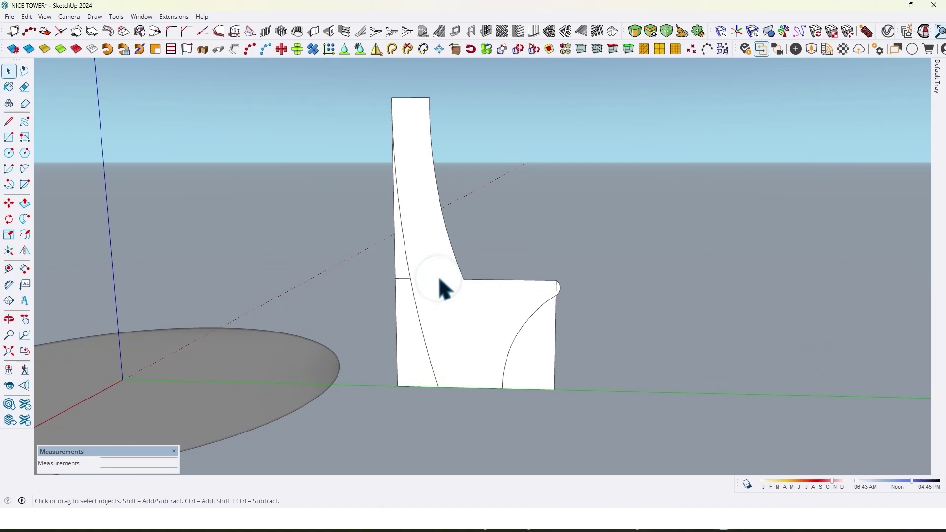
{"action": "left_click_drag", "start_coordinate": [535, 370], "coordinate": [554, 376]}
{"action": "key", "text": "Delete"}
{"action": "scroll", "coordinate": [562, 300], "scroll_direction": "up", "scroll_amount": 2}
Delete the thin sliver at the chair's back, leaving one clean profile face
{"action": "left_click", "coordinate": [554, 291]}
{"action": "left_click", "coordinate": [556, 293]}
{"action": "scroll", "coordinate": [558, 306], "scroll_direction": "down", "scroll_amount": 3}
{"action": "scroll", "coordinate": [510, 347], "scroll_direction": "up", "scroll_amount": 2}
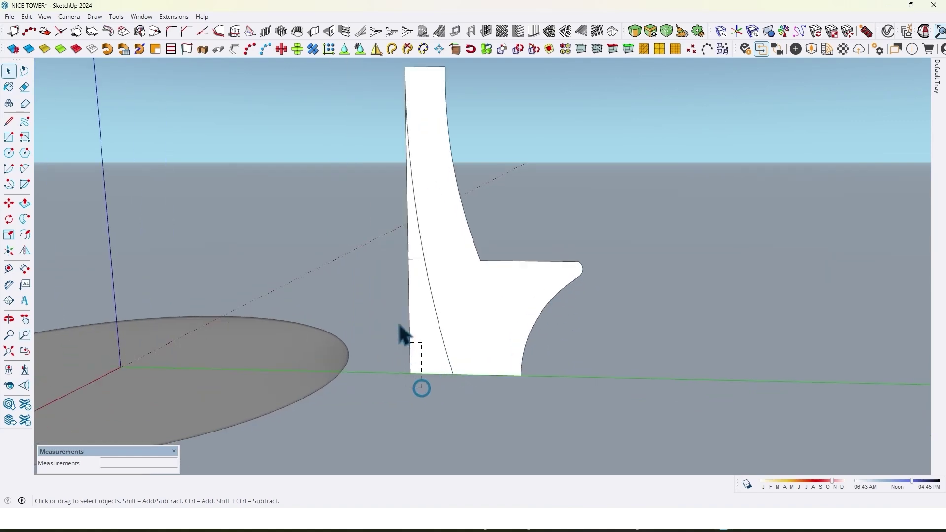
{"action": "left_click_drag", "start_coordinate": [388, 256], "coordinate": [389, 265]}
{"action": "key", "text": "Delete"}
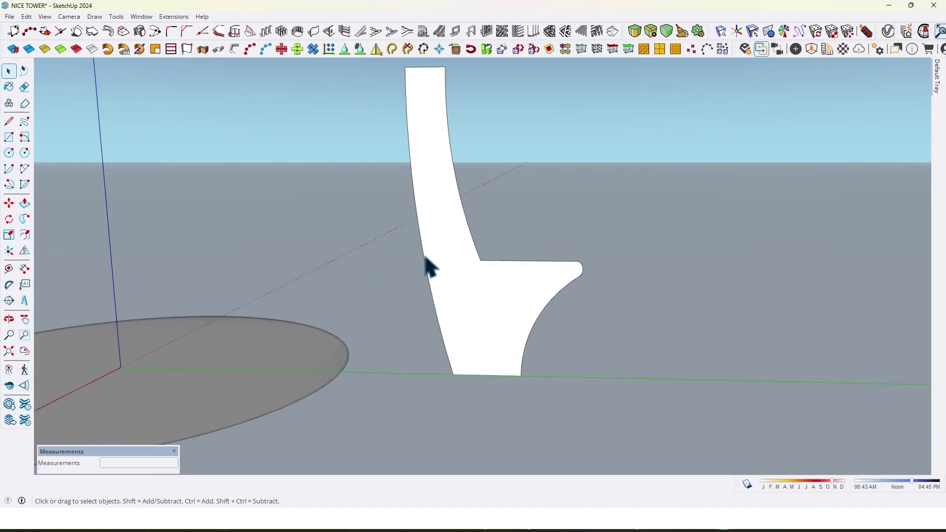
{"action": "scroll", "coordinate": [431, 268], "scroll_direction": "down", "scroll_amount": 2}
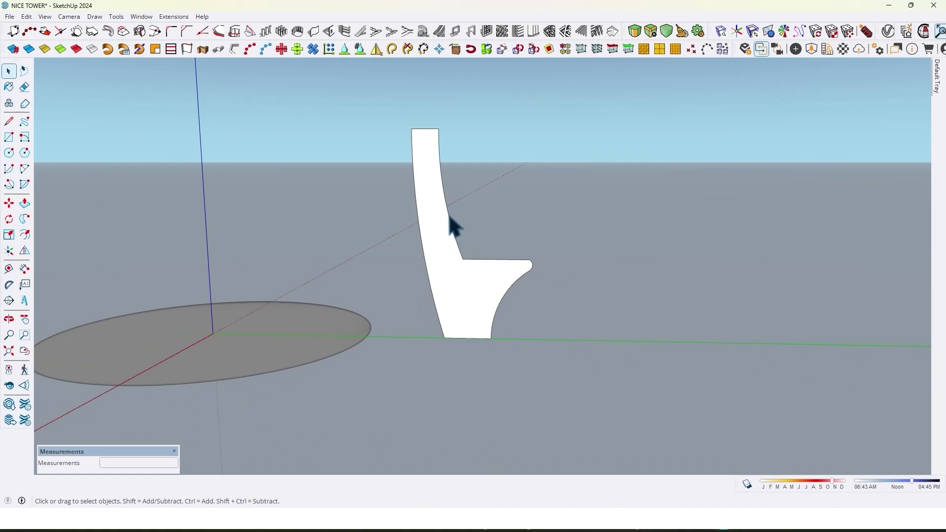
{"action": "scroll", "coordinate": [444, 215], "scroll_direction": "up", "scroll_amount": 3}
{"action": "scroll", "coordinate": [448, 214], "scroll_direction": "up", "scroll_amount": 3}
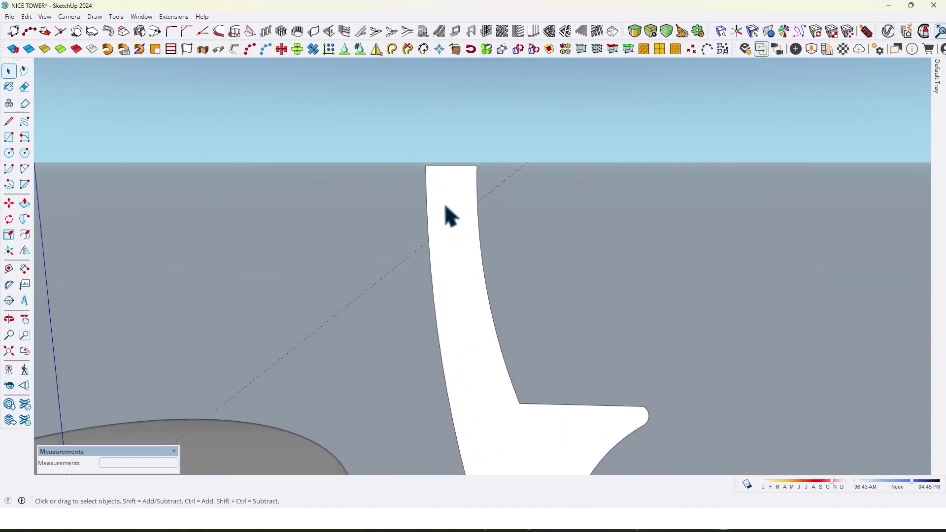
Round the backrest top with an arc and delete the corner piece above it
{"action": "key", "text": "a"}
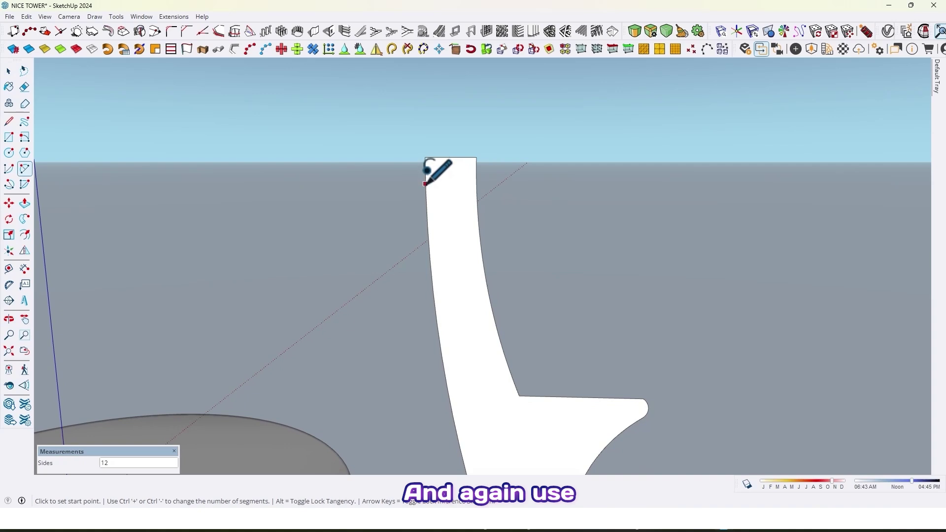
{"action": "left_click", "coordinate": [425, 191]}
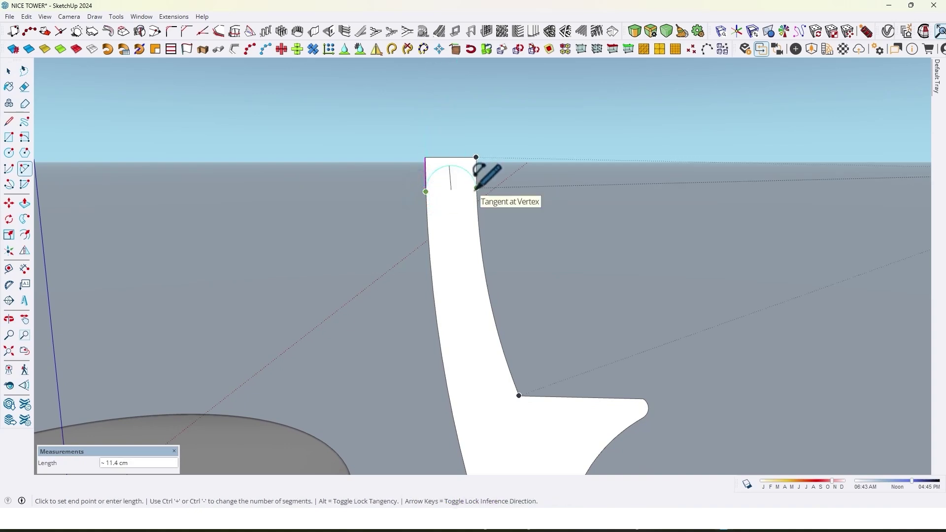
{"action": "left_click", "coordinate": [475, 190]}
{"action": "left_click", "coordinate": [469, 159]}
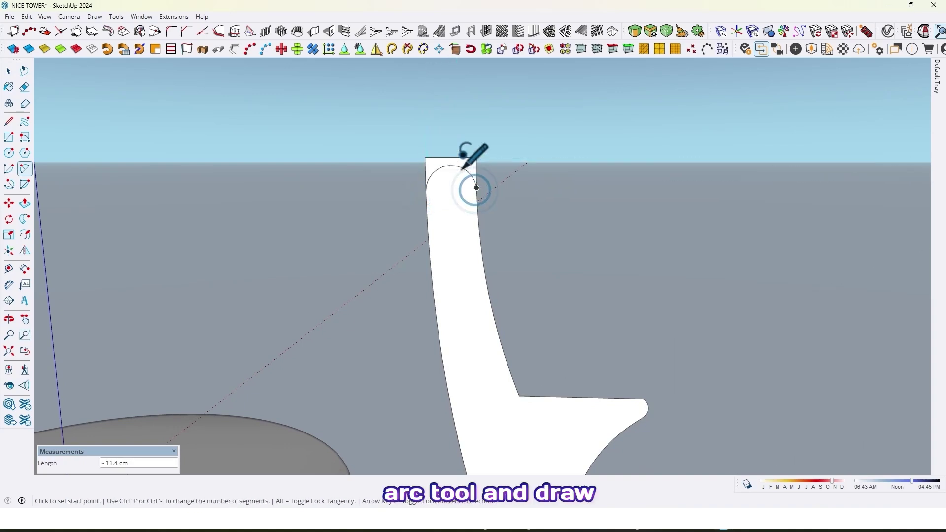
{"action": "key", "text": "o"}
{"action": "mouse_move", "coordinate": [469, 159]}
{"action": "left_mouse_down"}
{"action": "mouse_move", "coordinate": [605, 180]}
{"action": "mouse_move", "coordinate": [460, 186]}
{"action": "left_mouse_up"}
{"action": "key", "text": "a"}
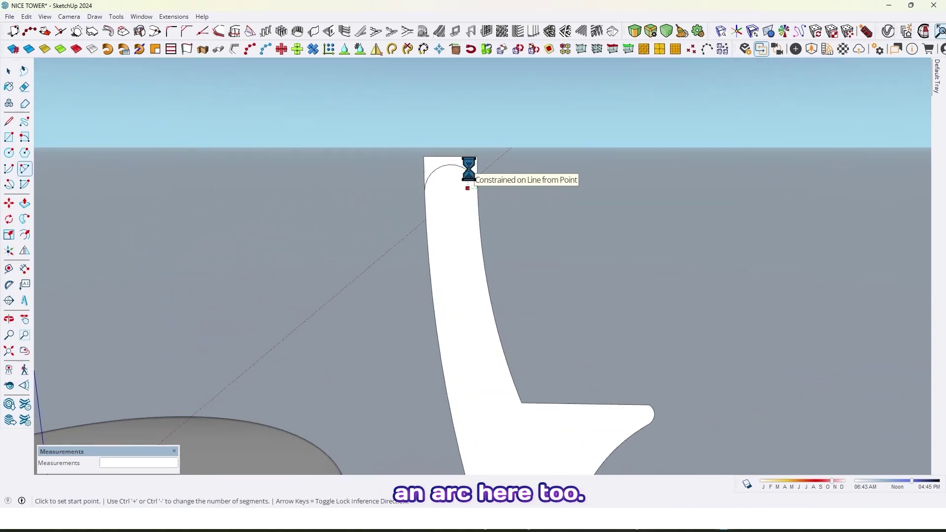
{"action": "key", "text": "space"}
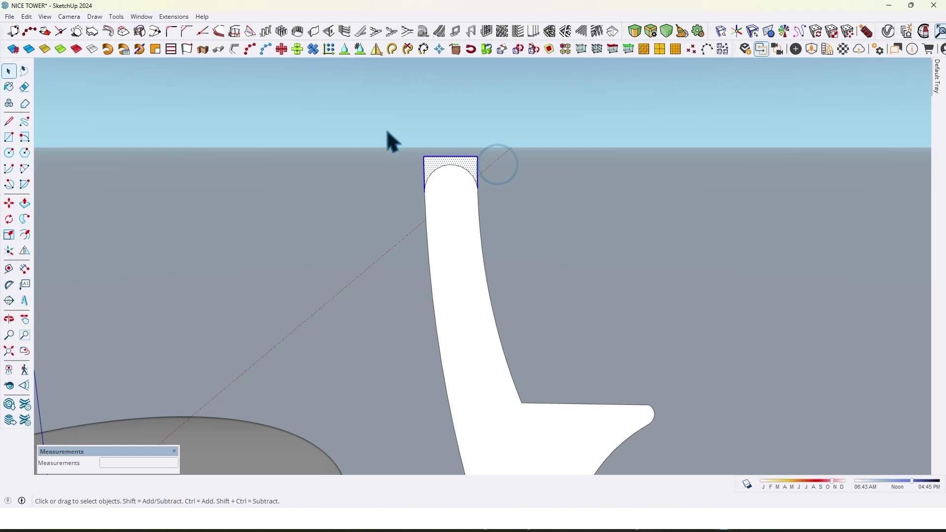
{"action": "left_click_drag", "start_coordinate": [497, 163], "coordinate": [380, 135]}
{"action": "key", "text": "Delete"}
{"action": "scroll", "coordinate": [483, 195], "scroll_direction": "down", "scroll_amount": 5}
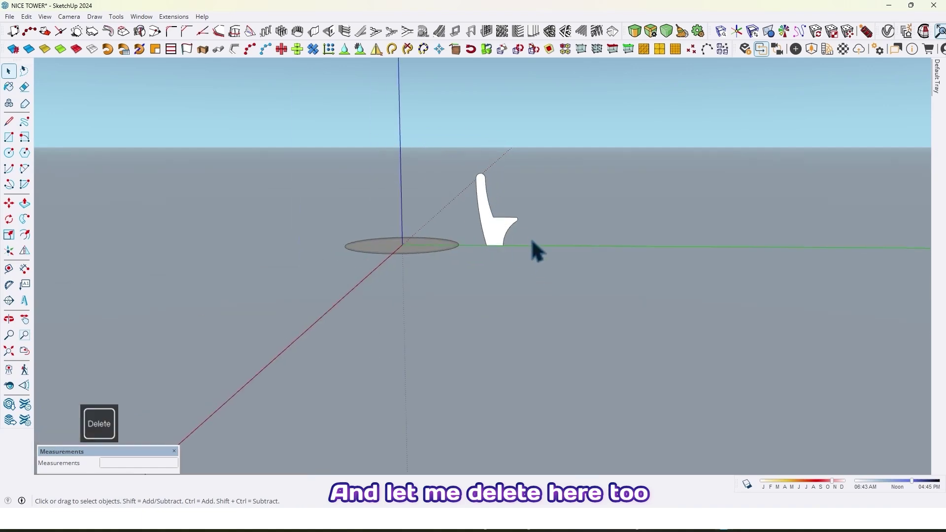
Push/Pull the chair profile into a 2 cm thick slat and select the whole slat
{"action": "mouse_move", "coordinate": [534, 249]}
{"action": "middle_mouse_down"}
{"action": "mouse_move", "coordinate": [496, 233]}
{"action": "mouse_move", "coordinate": [568, 266]}
{"action": "mouse_move", "coordinate": [475, 275]}
{"action": "mouse_move", "coordinate": [380, 334]}
{"action": "mouse_move", "coordinate": [480, 296]}
{"action": "mouse_move", "coordinate": [454, 338]}
{"action": "middle_mouse_up"}
{"action": "scroll", "coordinate": [497, 233], "scroll_direction": "up", "scroll_amount": 2}
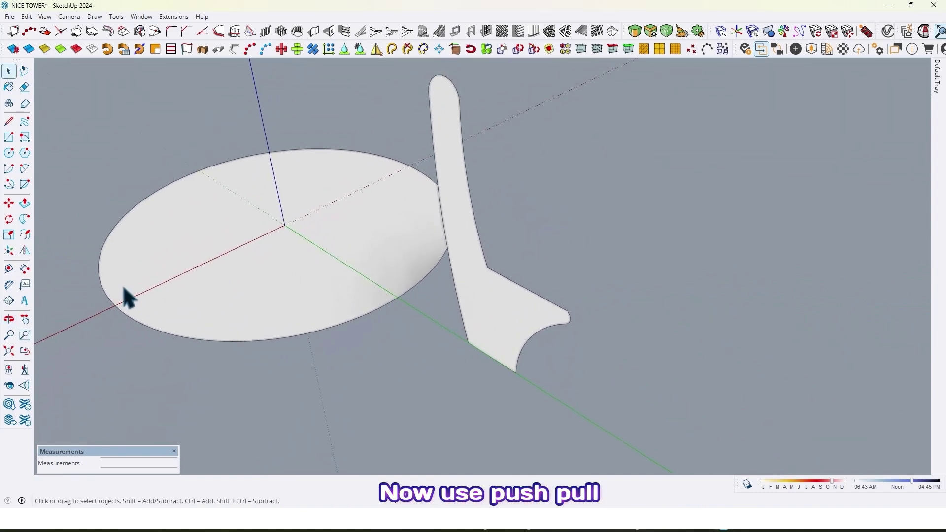
{"action": "left_click", "coordinate": [24, 203]}
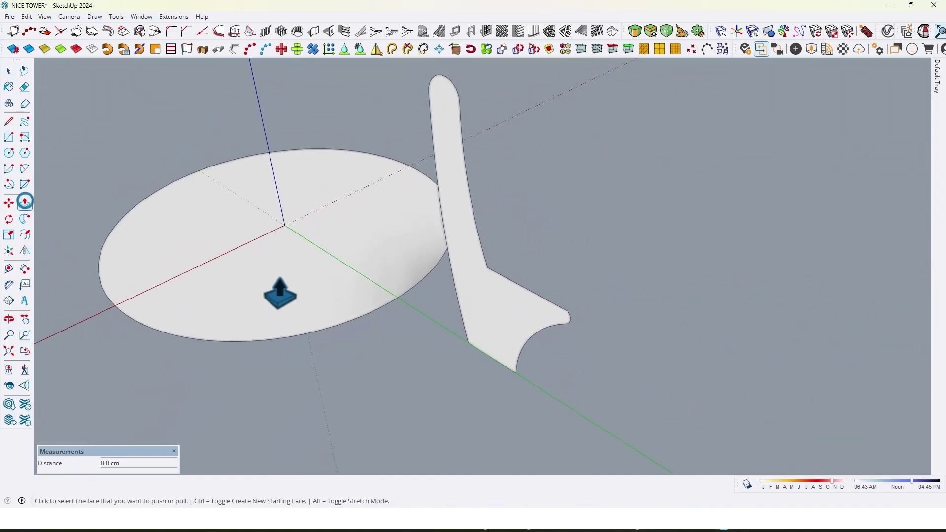
{"action": "left_click", "coordinate": [493, 331]}
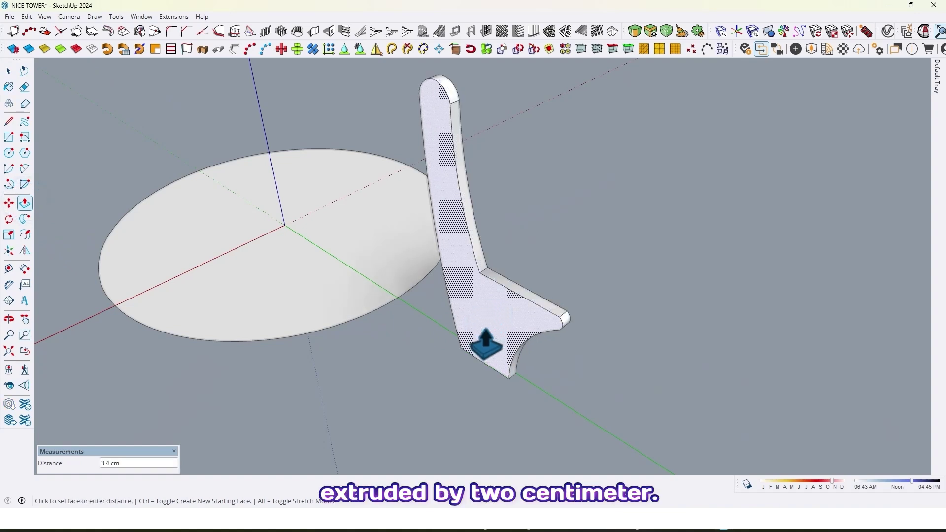
{"action": "type", "text": "2"}
{"action": "key", "text": "Return"}
{"action": "key", "text": "space"}
{"action": "triple_click", "coordinate": [474, 315]}
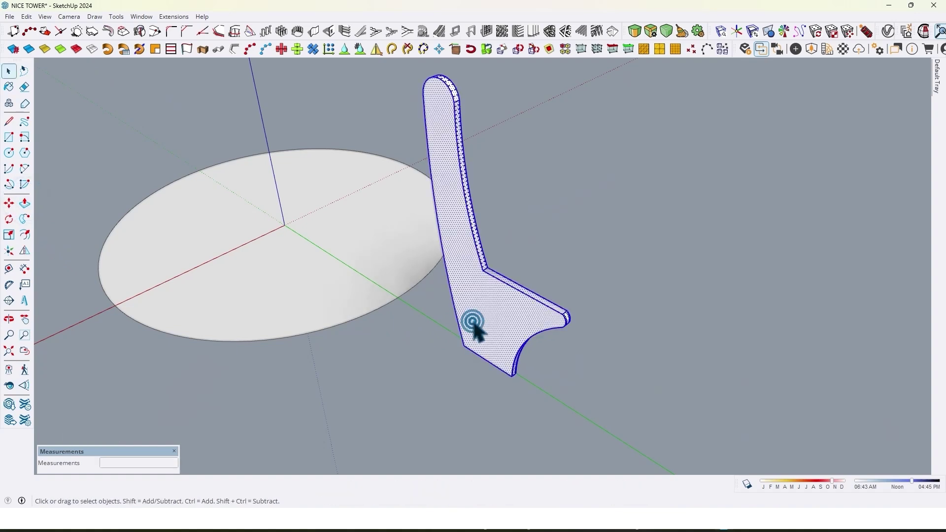
Make the extruded chair slat a component via the context menu's Create dialog
{"action": "right_click", "coordinate": [477, 286]}
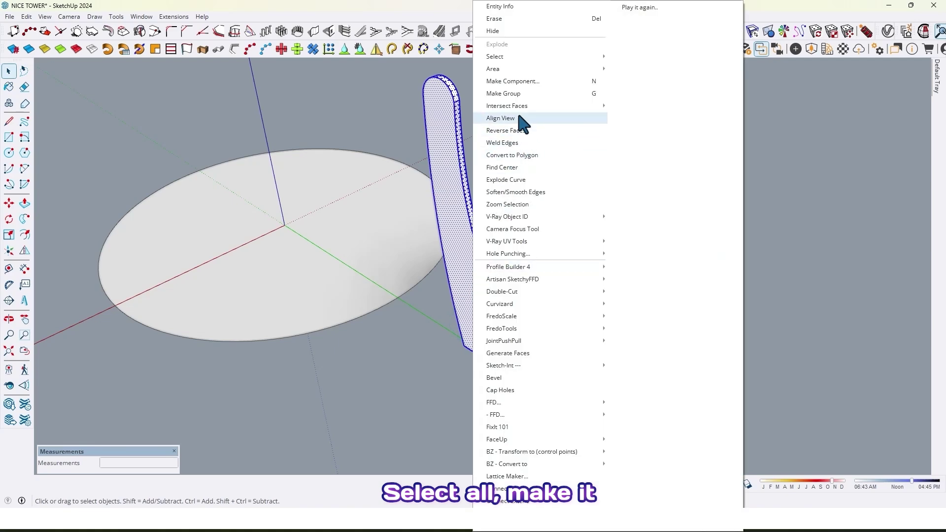
{"action": "left_click", "coordinate": [509, 81]}
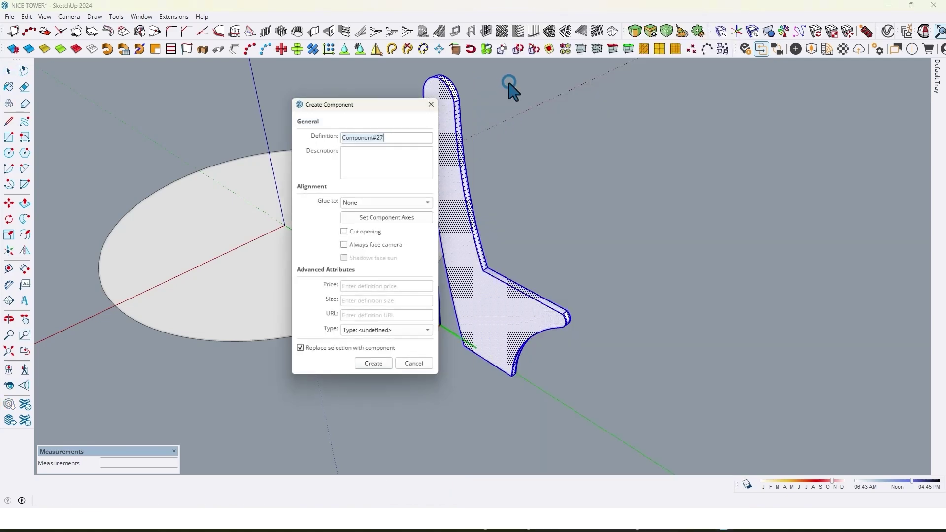
{"action": "left_click", "coordinate": [373, 372]}
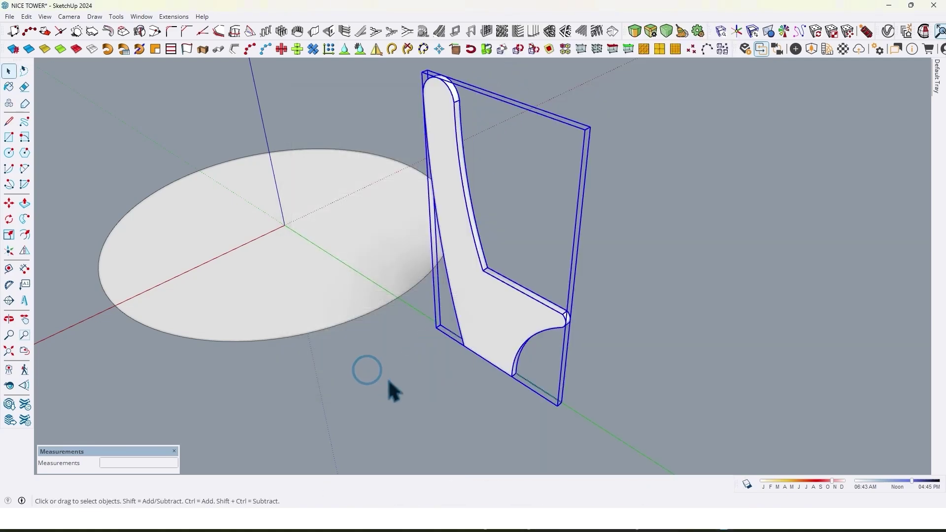
{"action": "scroll", "coordinate": [413, 385], "scroll_direction": "down", "scroll_amount": 3}
{"action": "middle_click_drag", "start_coordinate": [378, 366], "coordinate": [575, 281]}
Run Path Array along the disc's edge using the chair slat as the copied component
{"action": "left_click", "coordinate": [415, 293]}
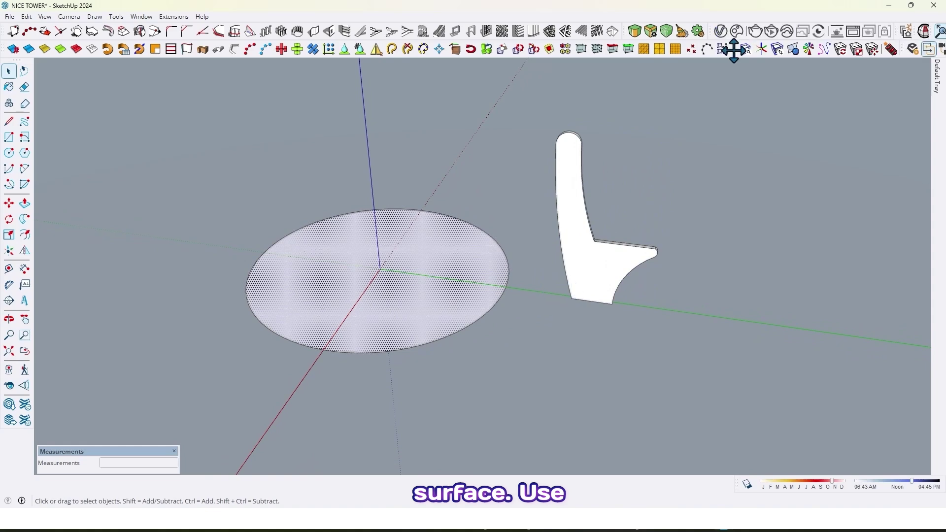
{"action": "mouse_move", "coordinate": [733, 47]}
{"action": "left_mouse_down"}
{"action": "mouse_move", "coordinate": [521, 95]}
{"action": "mouse_move", "coordinate": [513, 84]}
{"action": "left_mouse_up"}
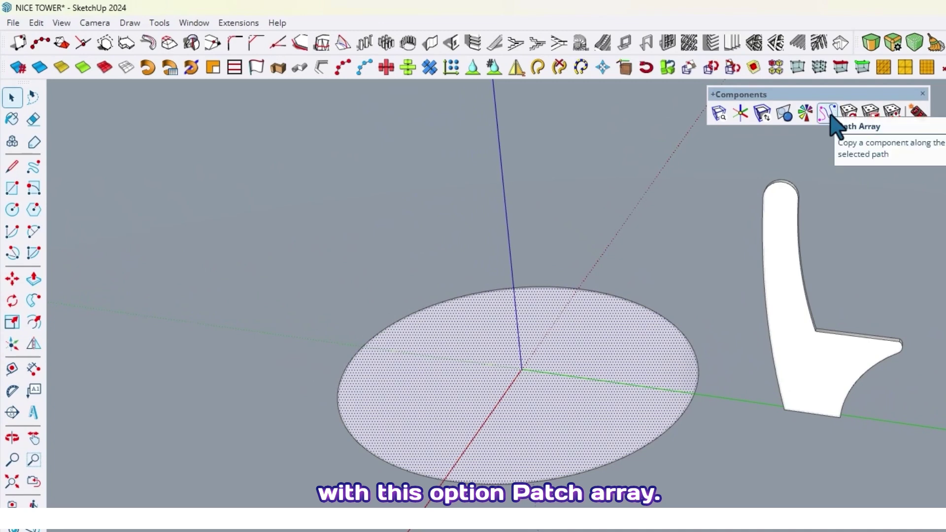
{"action": "left_click", "coordinate": [829, 115]}
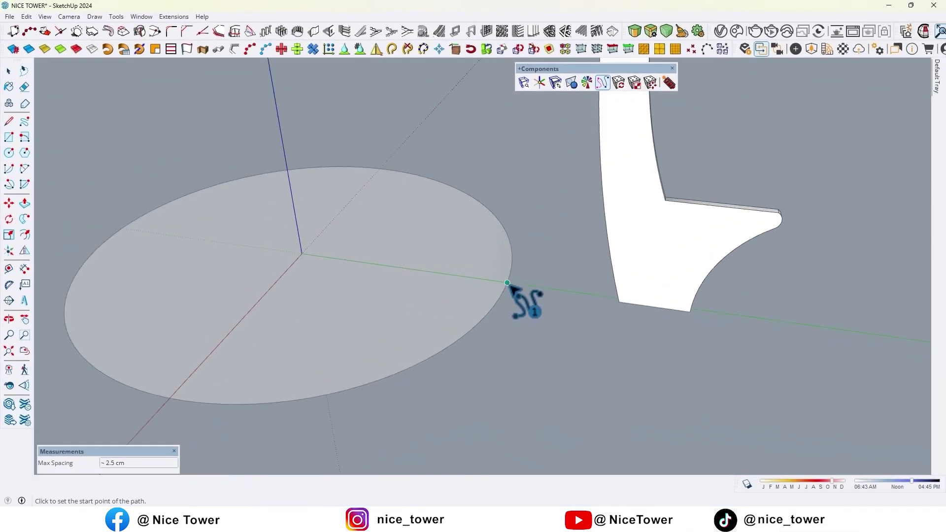
{"action": "left_click", "coordinate": [507, 283]}
{"action": "scroll", "coordinate": [511, 281], "scroll_direction": "down", "scroll_amount": 2}
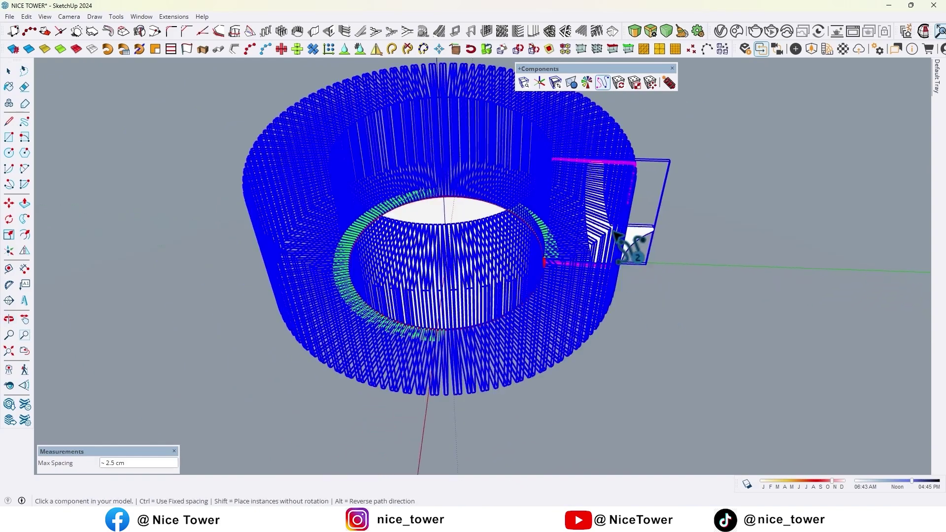
{"action": "left_click", "coordinate": [635, 239]}
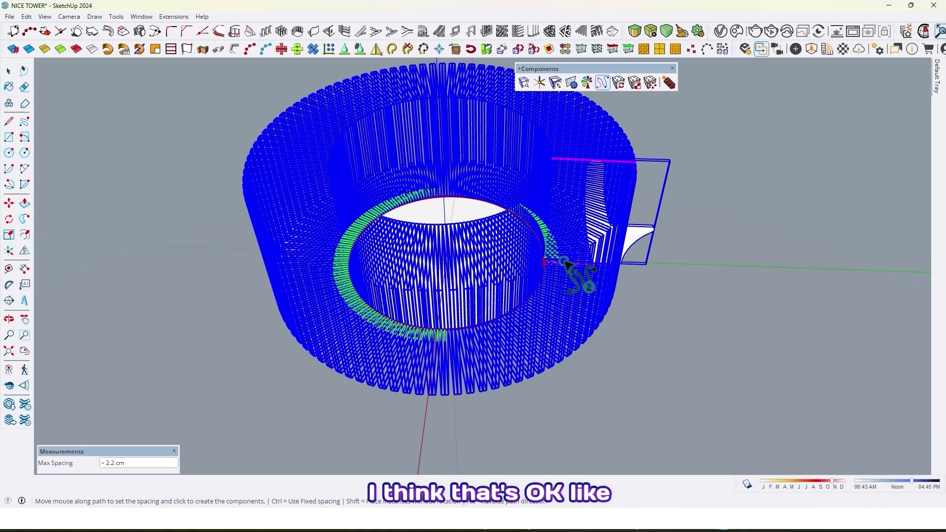
Create the slat copies around the circle and delete the original slat
{"action": "left_click", "coordinate": [567, 262]}
{"action": "left_click", "coordinate": [665, 264]}
{"action": "mouse_move", "coordinate": [732, 311]}
{"action": "middle_mouse_down"}
{"action": "mouse_move", "coordinate": [465, 74]}
{"action": "mouse_move", "coordinate": [693, 260]}
{"action": "mouse_move", "coordinate": [649, 254]}
{"action": "middle_mouse_up"}
{"action": "left_click", "coordinate": [640, 247]}
{"action": "scroll", "coordinate": [635, 244], "scroll_direction": "up", "scroll_amount": 3}
{"action": "scroll", "coordinate": [620, 224], "scroll_direction": "down", "scroll_amount": 3}
{"action": "key", "text": "Delete"}
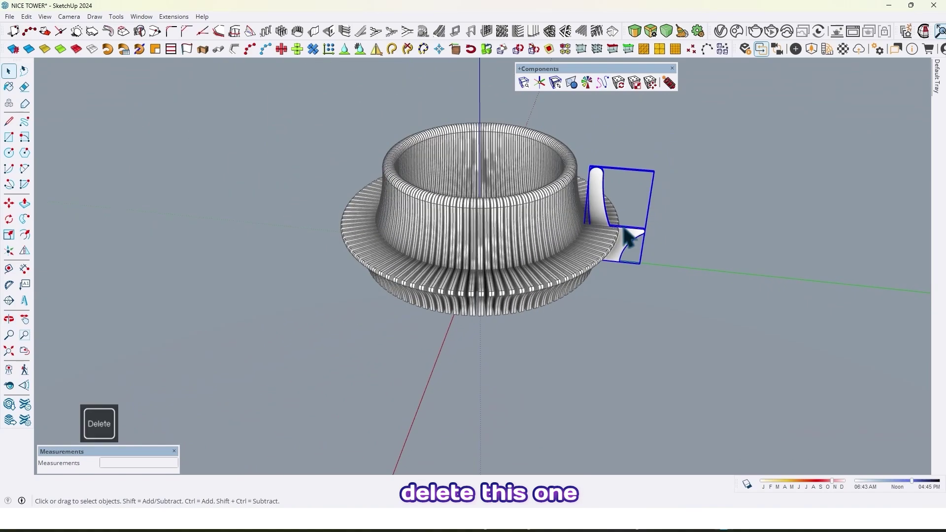
{"action": "mouse_move", "coordinate": [624, 236]}
{"action": "middle_mouse_down"}
{"action": "mouse_move", "coordinate": [390, 177]}
{"action": "mouse_move", "coordinate": [584, 203]}
{"action": "middle_mouse_up"}
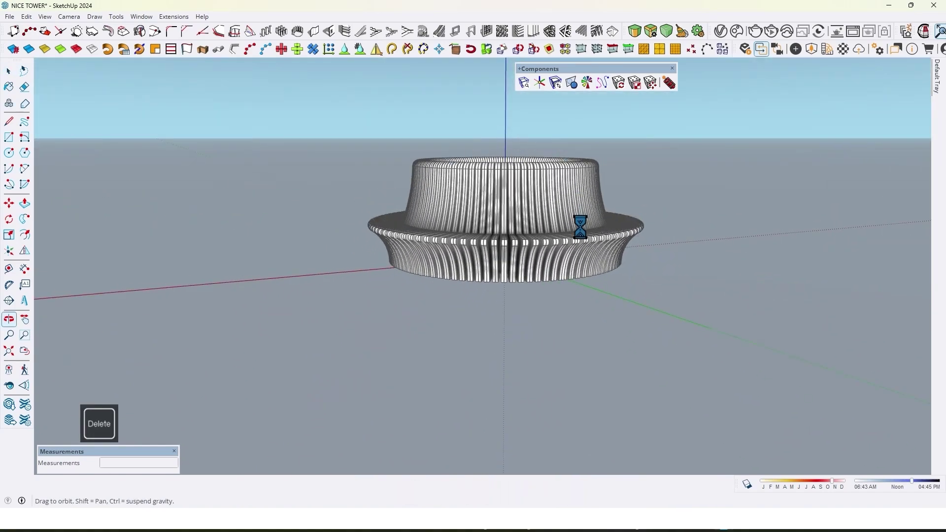
{"action": "middle_click_drag", "start_coordinate": [569, 238], "coordinate": [444, 131]}
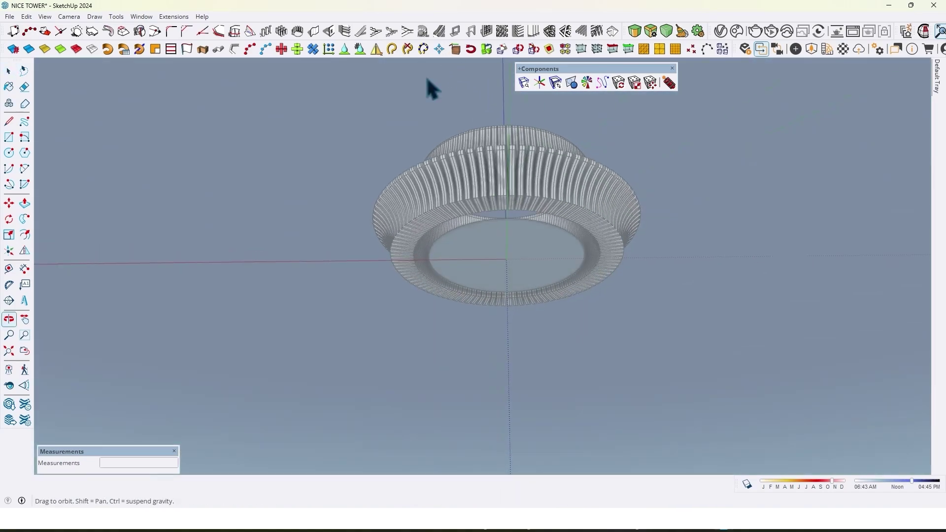
{"action": "scroll", "coordinate": [507, 271], "scroll_direction": "up", "scroll_amount": 3}
{"action": "middle_click_drag", "start_coordinate": [508, 270], "coordinate": [481, 211]}
{"action": "scroll", "coordinate": [427, 232], "scroll_direction": "up", "scroll_amount": 2}
{"action": "scroll", "coordinate": [426, 227], "scroll_direction": "up", "scroll_amount": 1}
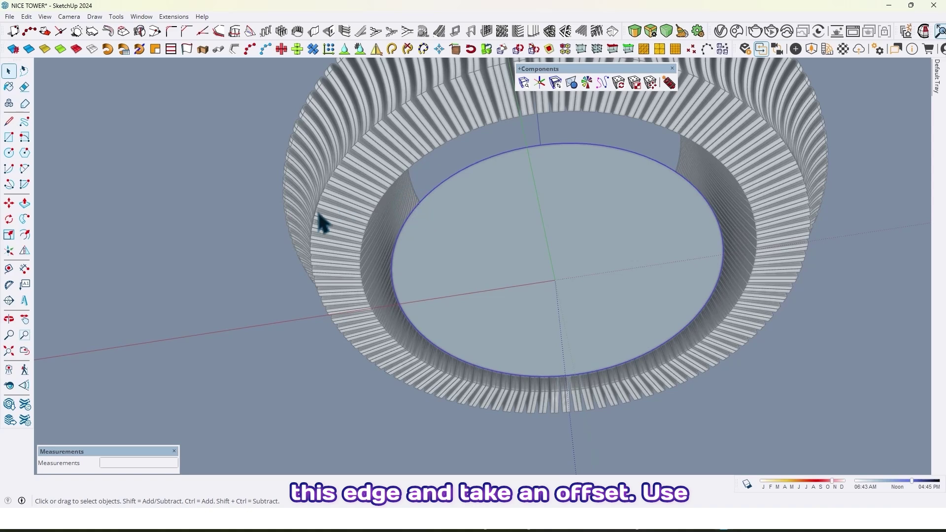
Offset the top circle inward, delete the ring face between circles and select the inner edge
{"action": "left_click", "coordinate": [20, 238]}
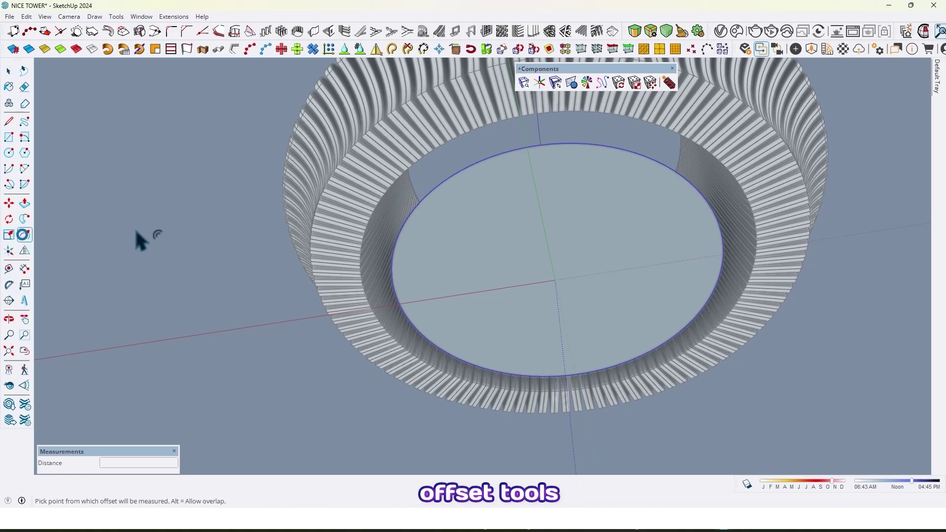
{"action": "left_click", "coordinate": [405, 236]}
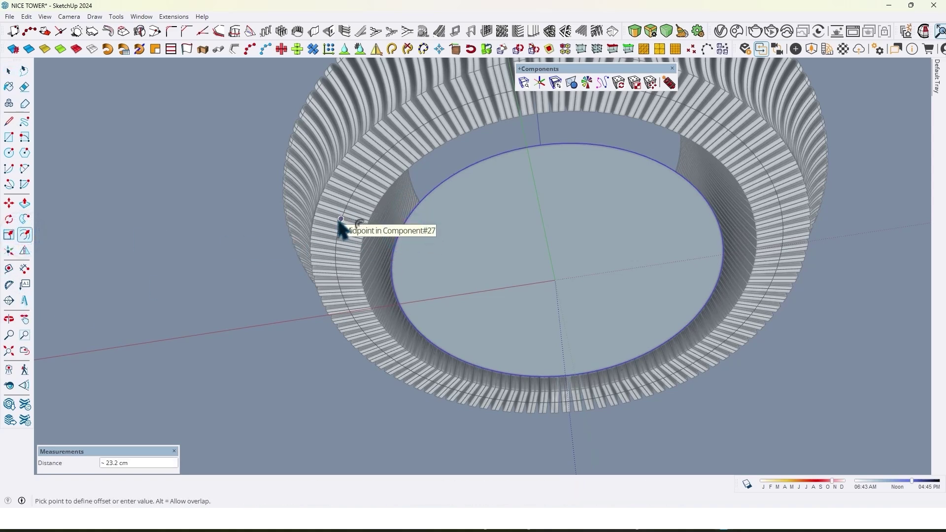
{"action": "left_click", "coordinate": [340, 229]}
{"action": "scroll", "coordinate": [337, 296], "scroll_direction": "down", "scroll_amount": 2}
{"action": "key", "text": "space"}
{"action": "left_click", "coordinate": [376, 248]}
{"action": "scroll", "coordinate": [376, 248], "scroll_direction": "up", "scroll_amount": 2}
{"action": "key", "text": "Delete"}
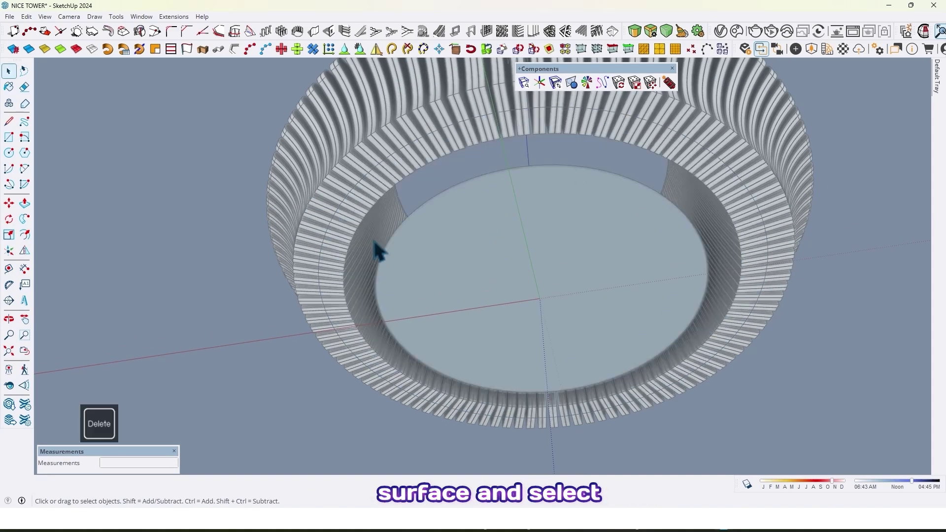
{"action": "left_click", "coordinate": [333, 220]}
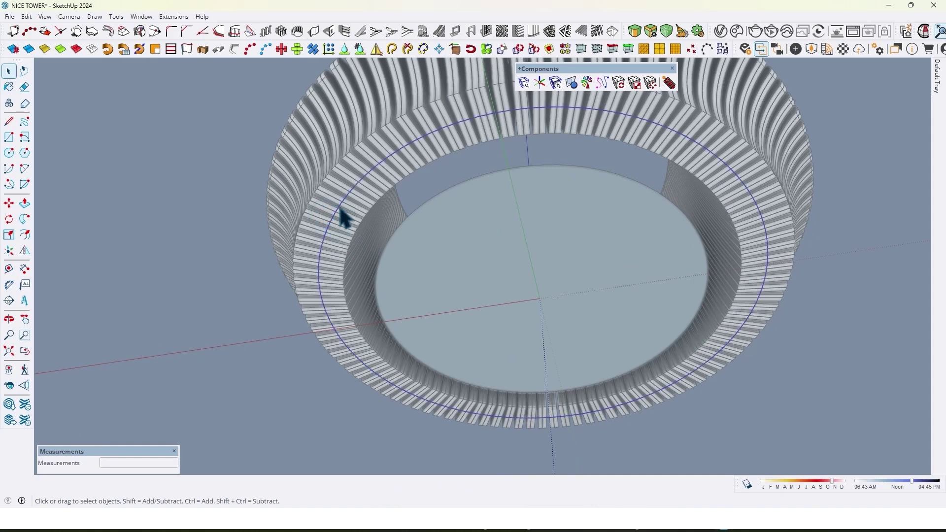
{"action": "scroll", "coordinate": [345, 212], "scroll_direction": "down", "scroll_amount": 3}
{"action": "middle_click_drag", "start_coordinate": [317, 180], "coordinate": [382, 259]}
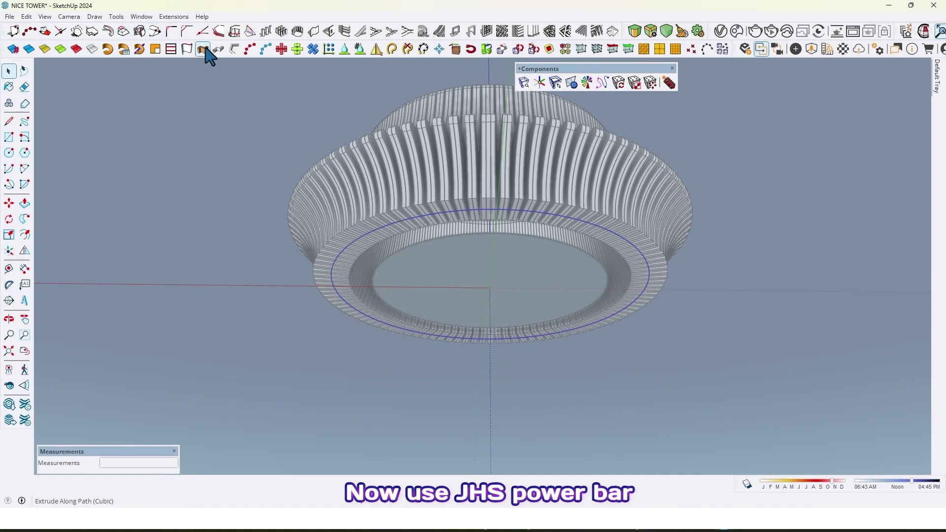
Turn the selected circle into a 5 cm-diameter tube with Lines to Tubes
{"action": "left_click_drag", "start_coordinate": [540, 69], "coordinate": [698, 39]}
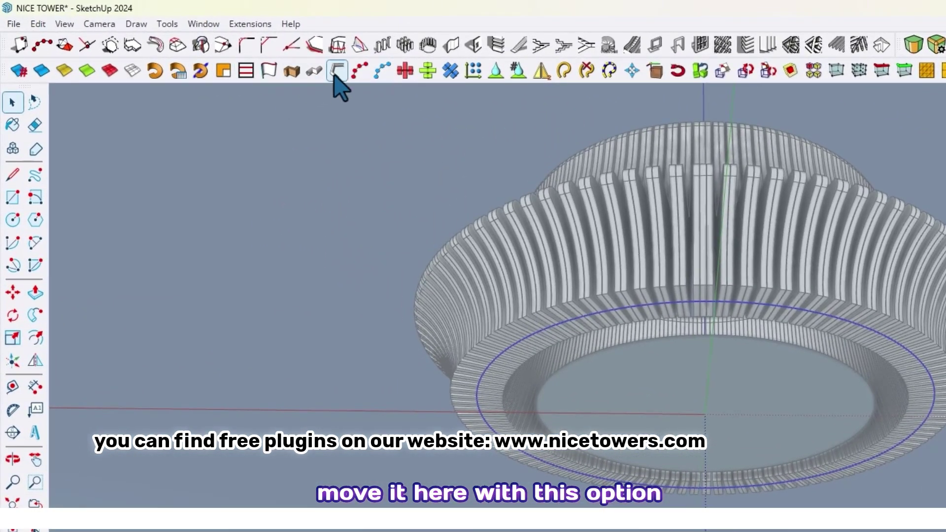
{"action": "left_click", "coordinate": [335, 74]}
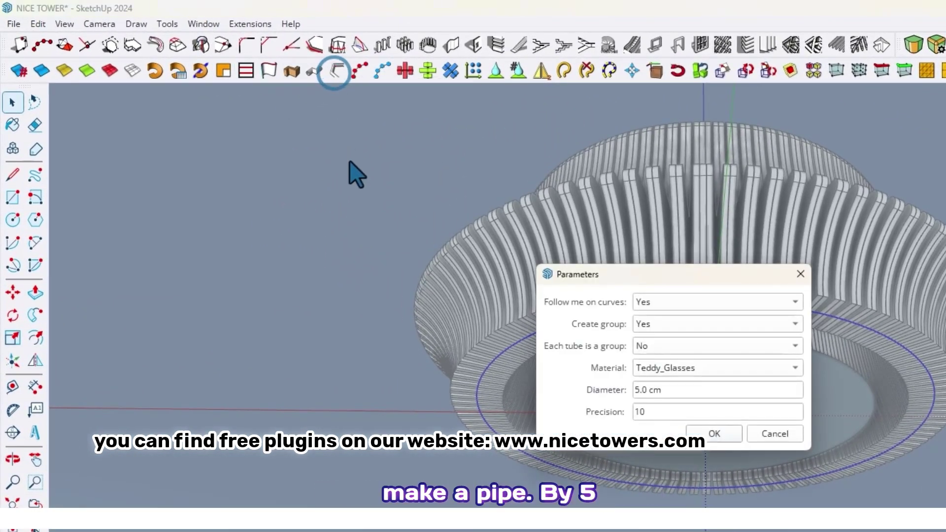
{"action": "double_click", "coordinate": [672, 390]}
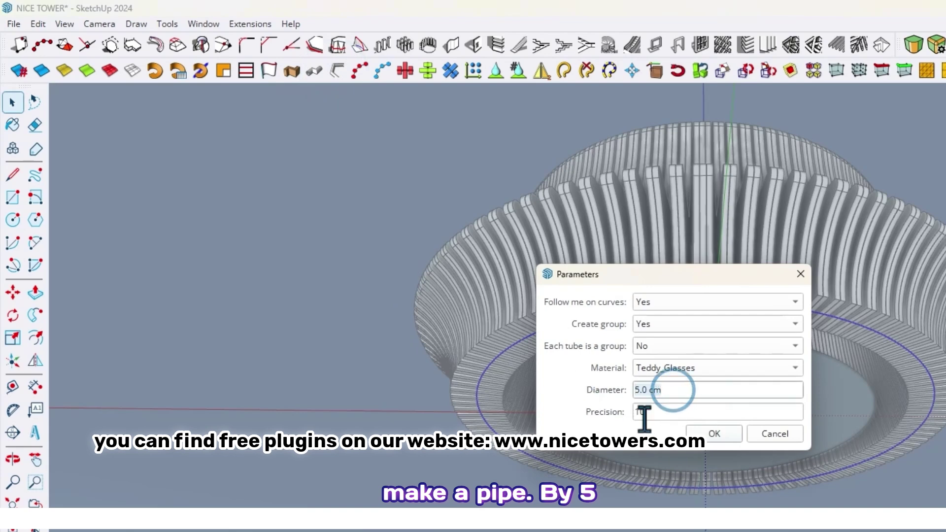
{"action": "left_click", "coordinate": [715, 434]}
{"action": "mouse_move", "coordinate": [529, 329]}
{"action": "middle_mouse_down"}
{"action": "mouse_move", "coordinate": [360, 217]}
{"action": "mouse_move", "coordinate": [380, 338]}
{"action": "mouse_move", "coordinate": [373, 254]}
{"action": "mouse_move", "coordinate": [389, 338]}
{"action": "mouse_move", "coordinate": [387, 372]}
{"action": "mouse_move", "coordinate": [464, 393]}
{"action": "mouse_move", "coordinate": [440, 374]}
{"action": "mouse_move", "coordinate": [499, 383]}
{"action": "mouse_move", "coordinate": [141, 202]}
{"action": "mouse_move", "coordinate": [317, 359]}
{"action": "middle_mouse_up"}
{"action": "scroll", "coordinate": [374, 253], "scroll_direction": "up", "scroll_amount": 1}
Move the new tube straight up the blue axis to its raised height
{"action": "left_click", "coordinate": [370, 264]}
{"action": "key", "text": "m"}
{"action": "left_click", "coordinate": [418, 398]}
{"action": "key", "text": "Up"}
{"action": "left_click", "coordinate": [481, 376]}
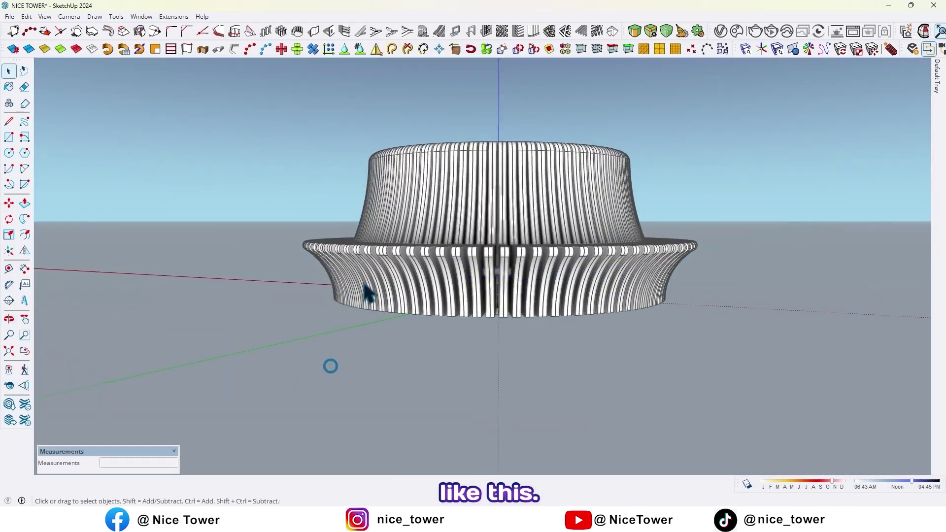
Pull the planter's inner face upward into a raised solid drum
{"action": "middle_click_drag", "start_coordinate": [364, 281], "coordinate": [525, 485]}
{"action": "mouse_move", "coordinate": [528, 419]}
{"action": "middle_mouse_down"}
{"action": "mouse_move", "coordinate": [572, 468]}
{"action": "mouse_move", "coordinate": [545, 256]}
{"action": "mouse_move", "coordinate": [327, 143]}
{"action": "mouse_move", "coordinate": [515, 353]}
{"action": "mouse_move", "coordinate": [476, 281]}
{"action": "mouse_move", "coordinate": [508, 268]}
{"action": "mouse_move", "coordinate": [491, 252]}
{"action": "middle_mouse_up"}
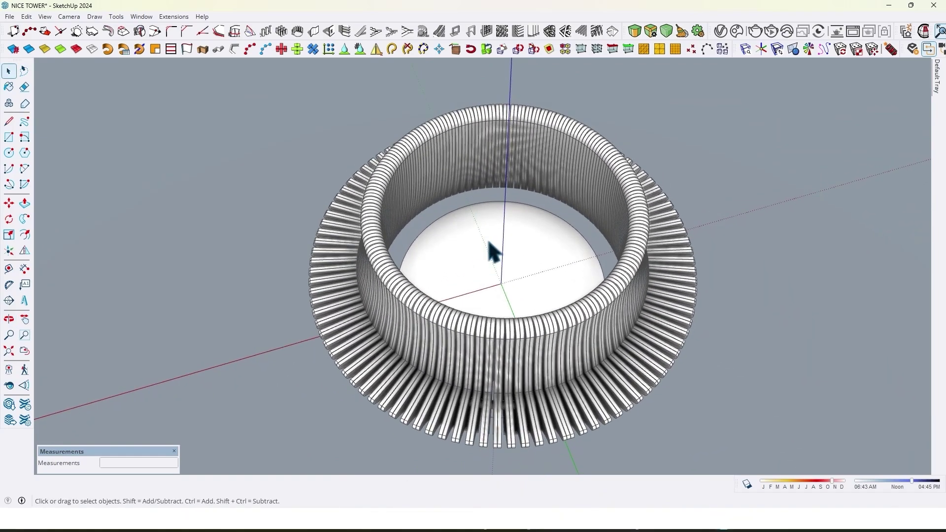
{"action": "key", "text": "p"}
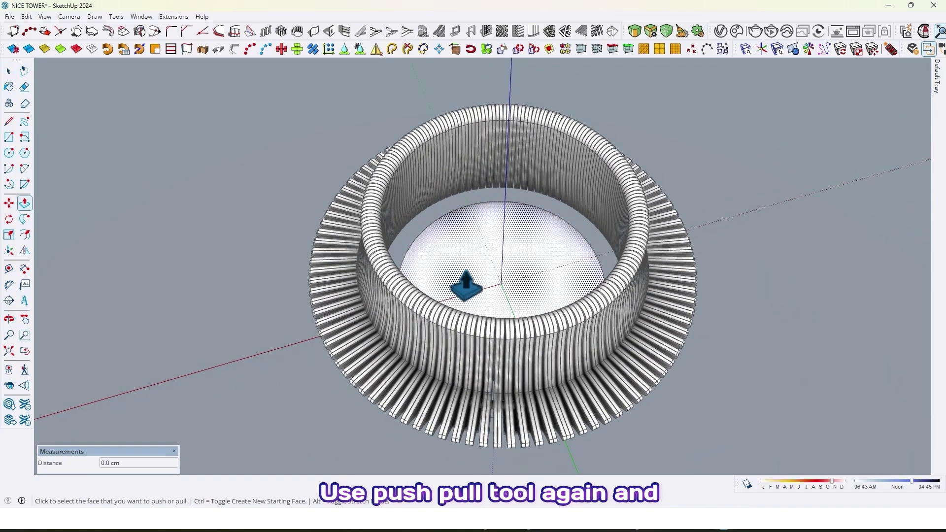
{"action": "left_click", "coordinate": [466, 287]}
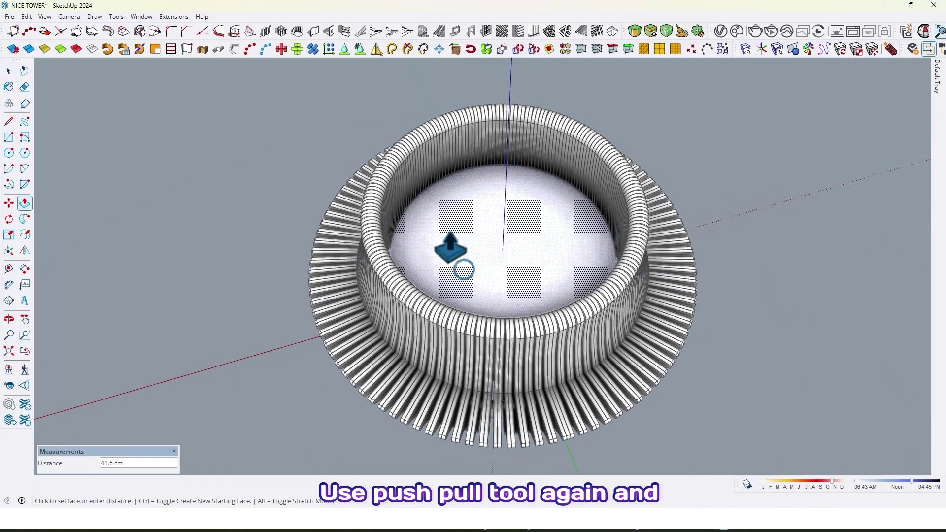
{"action": "left_click", "coordinate": [452, 214]}
{"action": "mouse_move", "coordinate": [465, 306]}
{"action": "middle_mouse_down"}
{"action": "mouse_move", "coordinate": [525, 228]}
{"action": "mouse_move", "coordinate": [455, 247]}
{"action": "middle_mouse_up"}
{"action": "scroll", "coordinate": [425, 254], "scroll_direction": "up", "scroll_amount": 2}
Offset the drum's top edge inward 10 cm and push the inner circle down into a recessed basin
{"action": "key", "text": "f"}
{"action": "left_click", "coordinate": [412, 217]}
{"action": "type", "text": "1"}
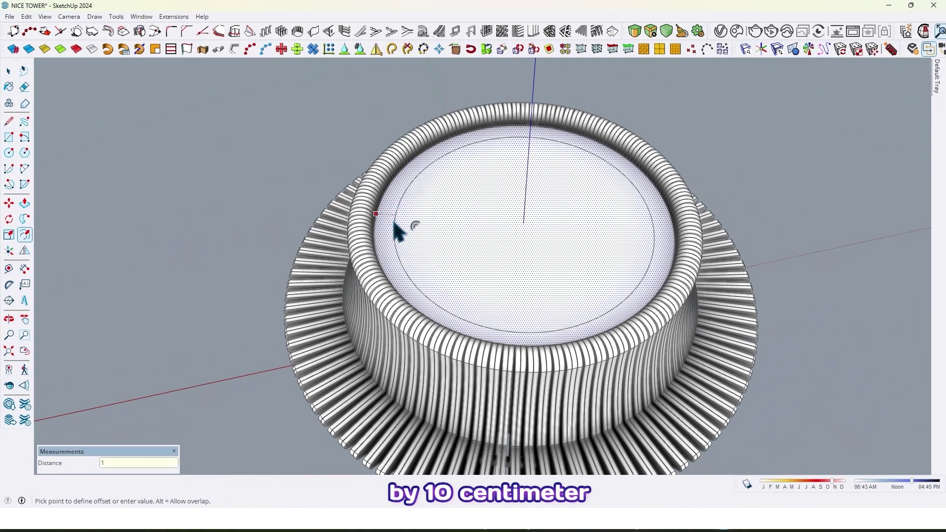
{"action": "type", "text": "0"}
{"action": "key", "text": "Return"}
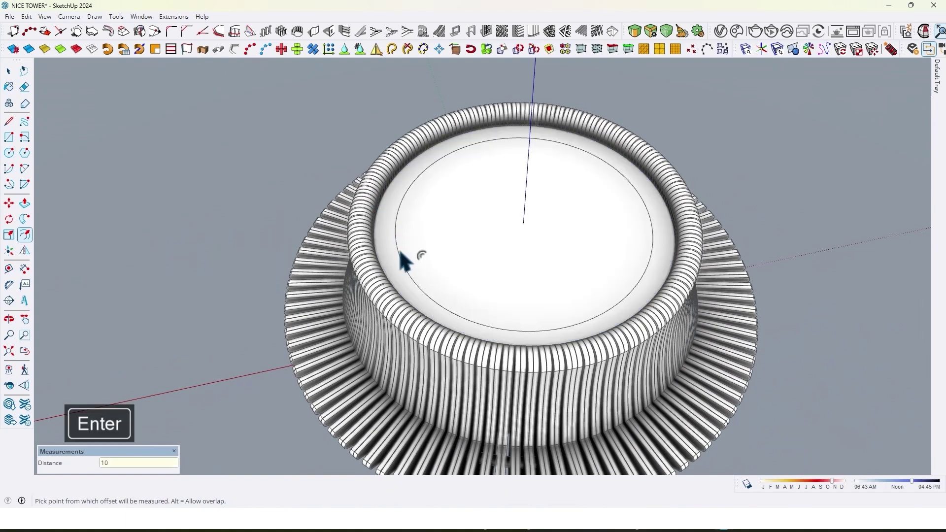
{"action": "key", "text": "p"}
{"action": "left_click", "coordinate": [493, 219]}
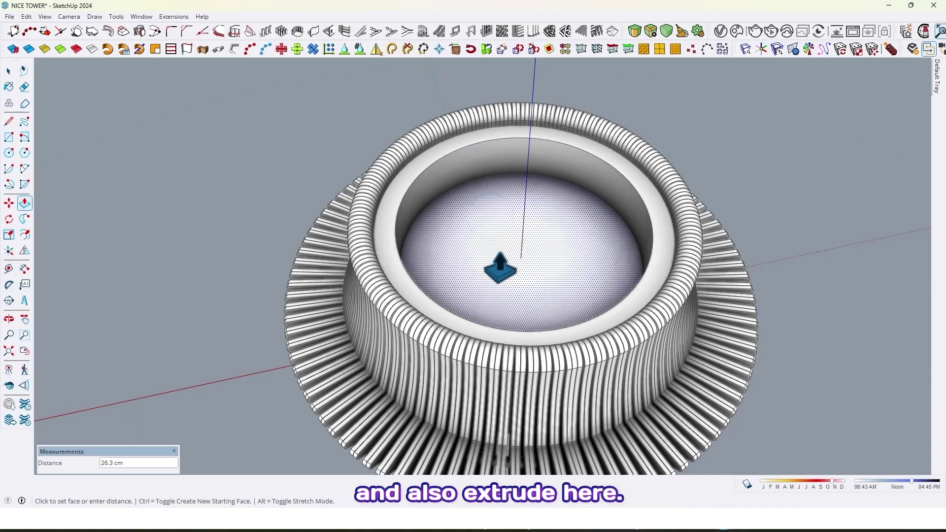
{"action": "mouse_move", "coordinate": [500, 268]}
{"action": "middle_mouse_down"}
{"action": "mouse_move", "coordinate": [534, 249]}
{"action": "mouse_move", "coordinate": [406, 194]}
{"action": "mouse_move", "coordinate": [469, 196]}
{"action": "mouse_move", "coordinate": [491, 246]}
{"action": "middle_mouse_up"}
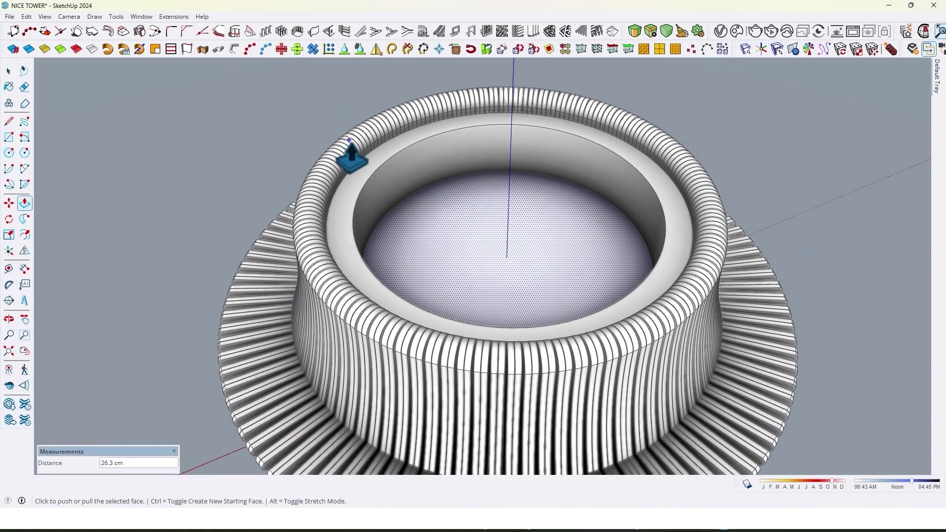
{"action": "scroll", "coordinate": [381, 189], "scroll_direction": "up", "scroll_amount": 2}
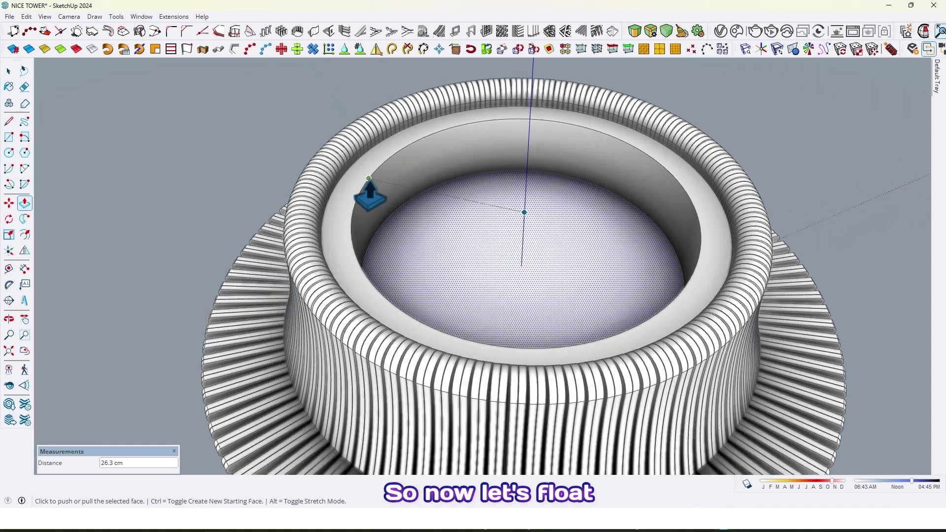
{"action": "scroll", "coordinate": [392, 190], "scroll_direction": "up", "scroll_amount": 2}
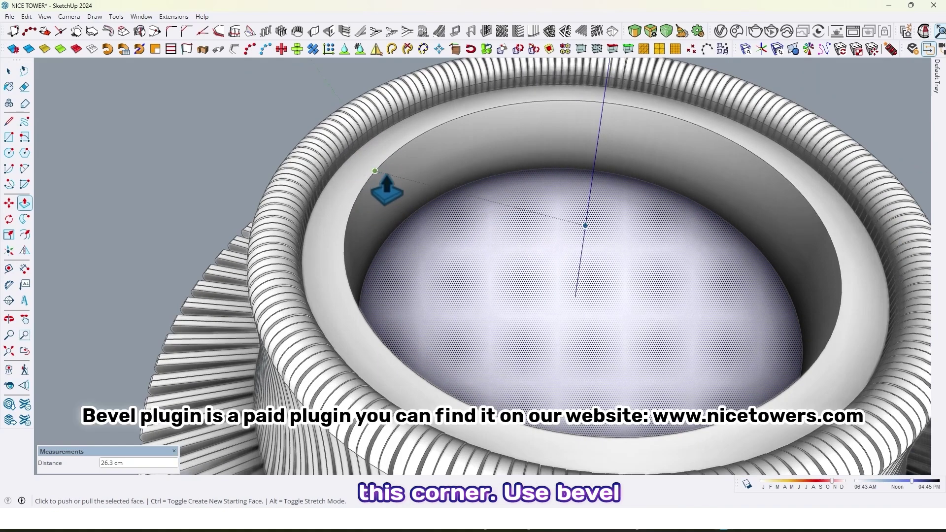
Round the planter's inner rim edge into a smooth bevel (about 6.7 cm offset, 24 segments)
{"action": "left_click", "coordinate": [635, 33]}
{"action": "left_click", "coordinate": [359, 200]}
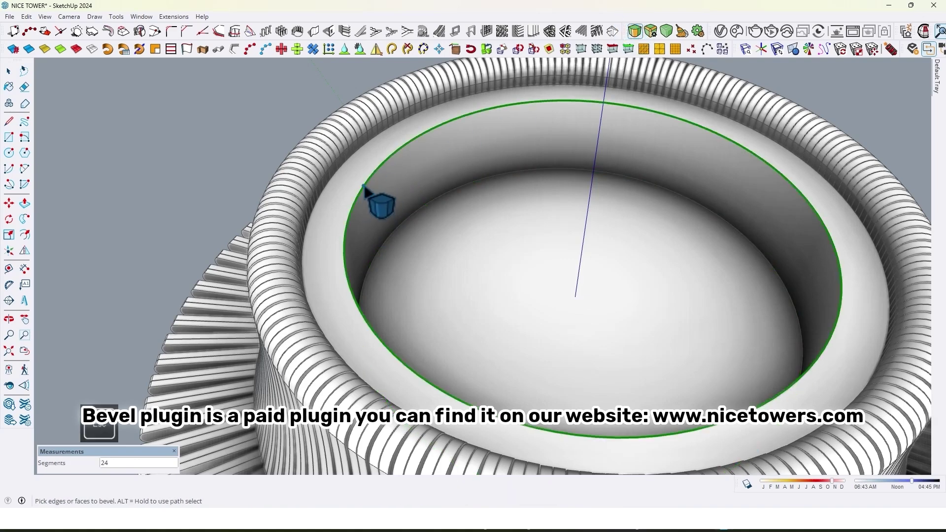
{"action": "left_click", "coordinate": [364, 189]}
{"action": "left_click", "coordinate": [378, 192]}
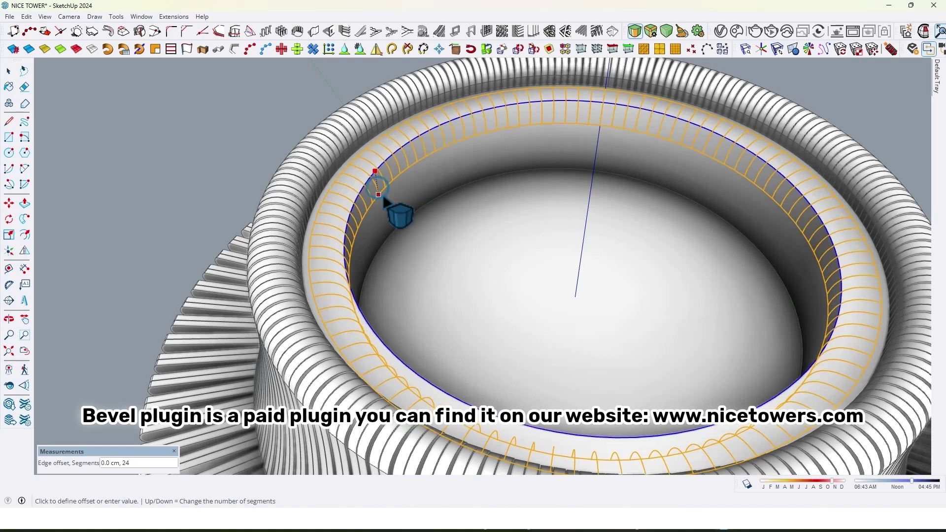
{"action": "left_click", "coordinate": [380, 189]}
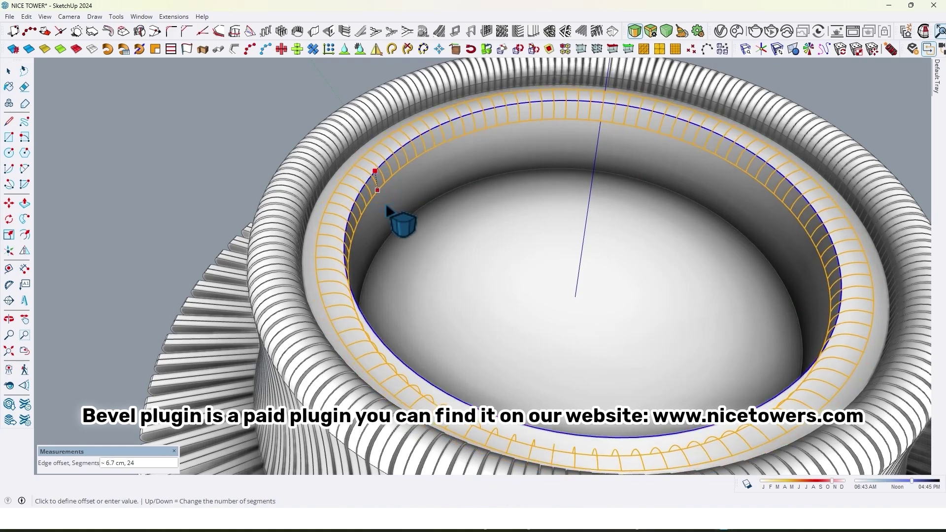
{"action": "scroll", "coordinate": [386, 204], "scroll_direction": "down", "scroll_amount": 3}
{"action": "scroll", "coordinate": [399, 193], "scroll_direction": "down", "scroll_amount": 3}
{"action": "scroll", "coordinate": [399, 193], "scroll_direction": "down", "scroll_amount": 2}
{"action": "key", "text": "Escape"}
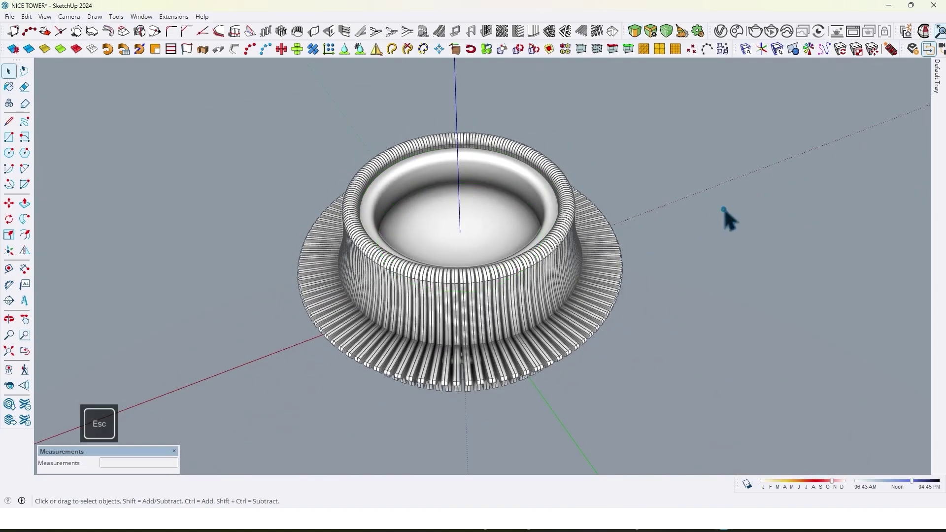
Paint the planter's recessed inner floor with the grass material
{"action": "mouse_move", "coordinate": [724, 210]}
{"action": "middle_mouse_down"}
{"action": "mouse_move", "coordinate": [499, 351]}
{"action": "mouse_move", "coordinate": [500, 259]}
{"action": "mouse_move", "coordinate": [566, 249]}
{"action": "middle_mouse_up"}
{"action": "scroll", "coordinate": [488, 340], "scroll_direction": "down", "scroll_amount": 3}
{"action": "scroll", "coordinate": [432, 293], "scroll_direction": "up", "scroll_amount": 3}
{"action": "scroll", "coordinate": [450, 296], "scroll_direction": "down", "scroll_amount": 3}
{"action": "scroll", "coordinate": [556, 243], "scroll_direction": "up", "scroll_amount": 4}
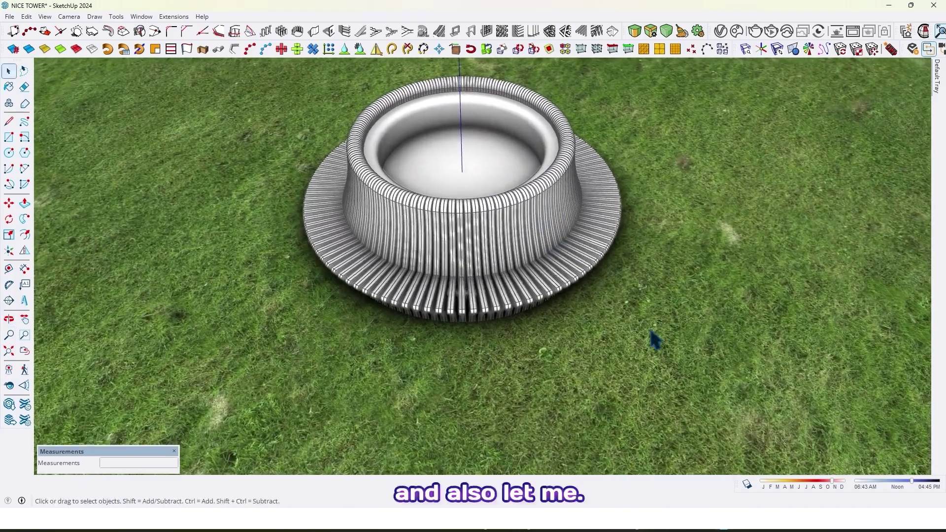
{"action": "scroll", "coordinate": [654, 340], "scroll_direction": "up", "scroll_amount": 2}
{"action": "key", "text": "b"}
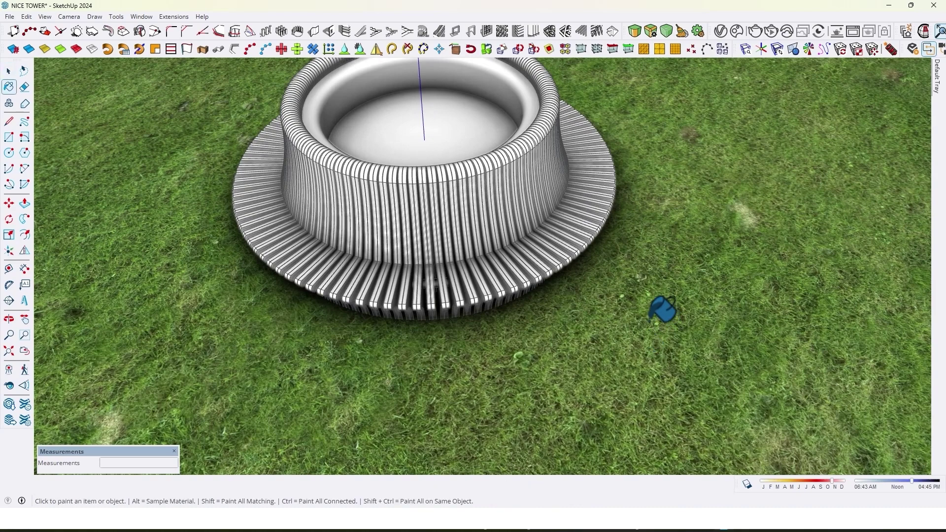
{"action": "scroll", "coordinate": [662, 310], "scroll_direction": "down", "scroll_amount": 2}
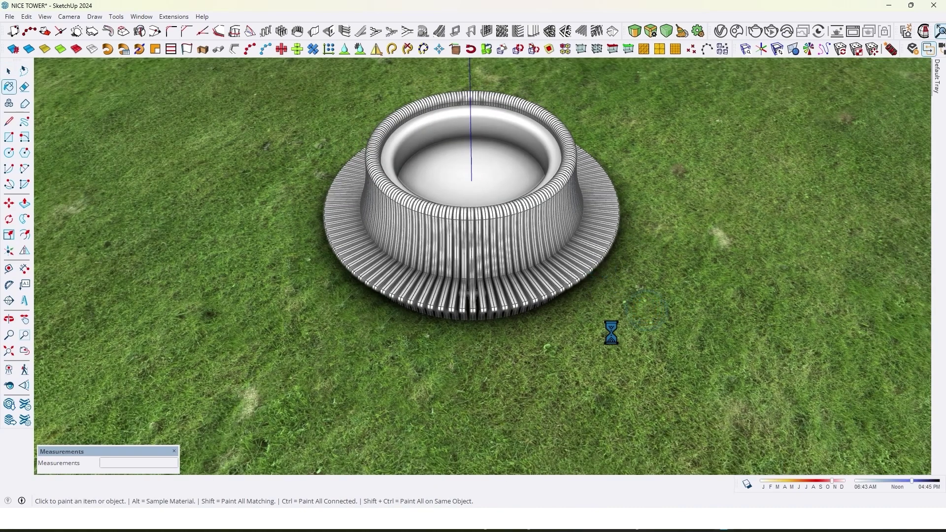
{"action": "scroll", "coordinate": [479, 170], "scroll_direction": "up", "scroll_amount": 3}
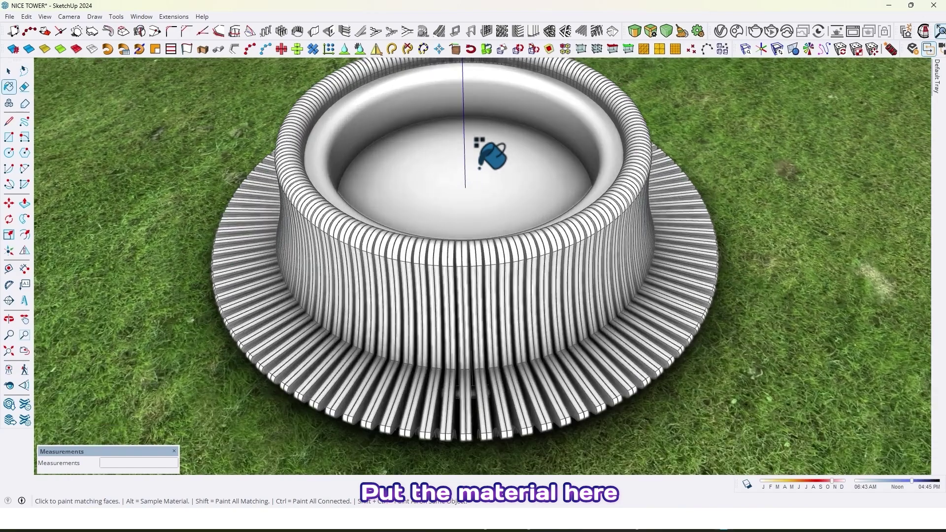
{"action": "key", "text": "space"}
{"action": "left_click", "coordinate": [479, 203]}
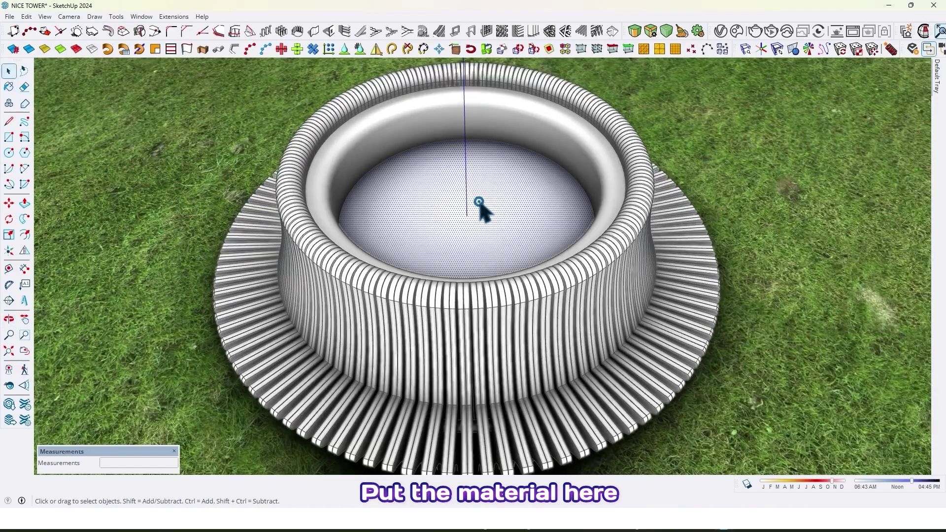
{"action": "key", "text": "b"}
{"action": "left_click", "coordinate": [442, 232]}
{"action": "scroll", "coordinate": [450, 215], "scroll_direction": "down", "scroll_amount": 3}
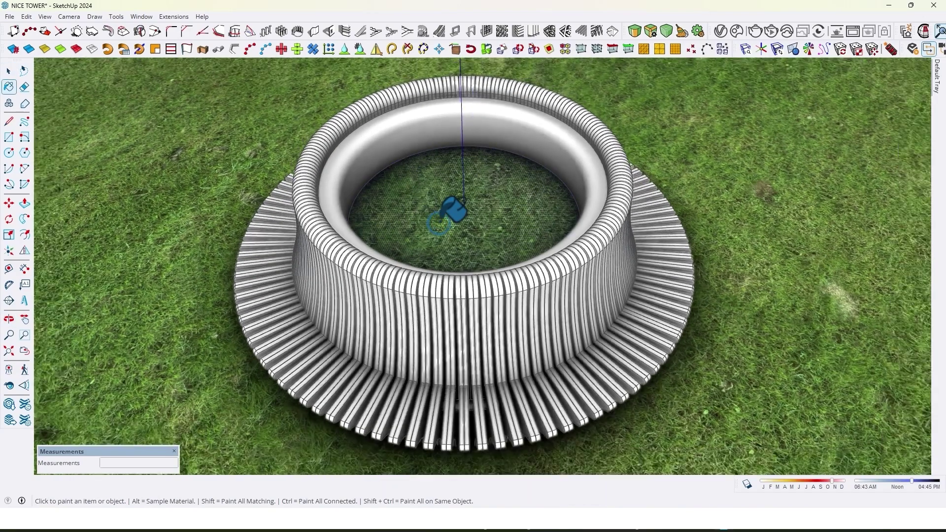
{"action": "key", "text": "space"}
{"action": "key", "text": "Escape"}
{"action": "scroll", "coordinate": [496, 249], "scroll_direction": "up", "scroll_amount": 2}
{"action": "scroll", "coordinate": [508, 222], "scroll_direction": "down", "scroll_amount": 2}
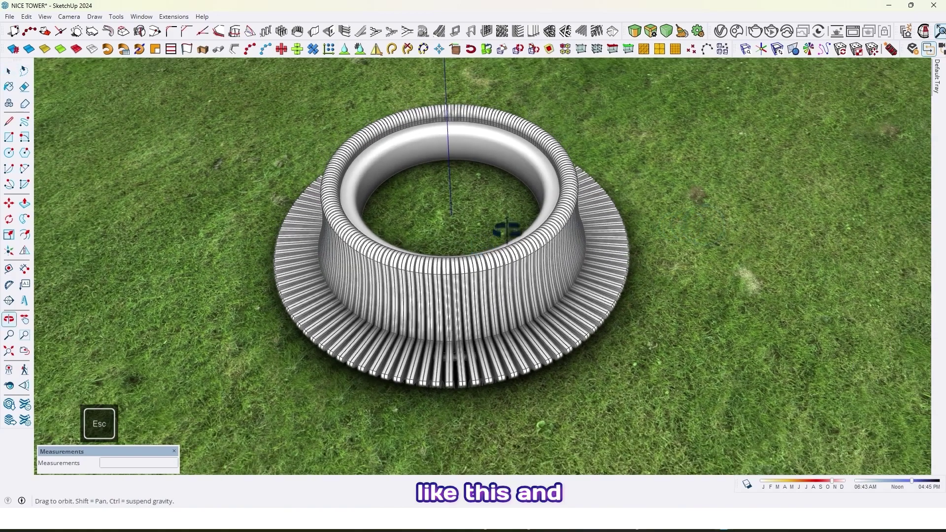
{"action": "scroll", "coordinate": [518, 227], "scroll_direction": "down", "scroll_amount": 2}
Pull the Enscape toolbar out into a floating palette in the viewport
{"action": "middle_click_drag", "start_coordinate": [517, 227], "coordinate": [627, 178]}
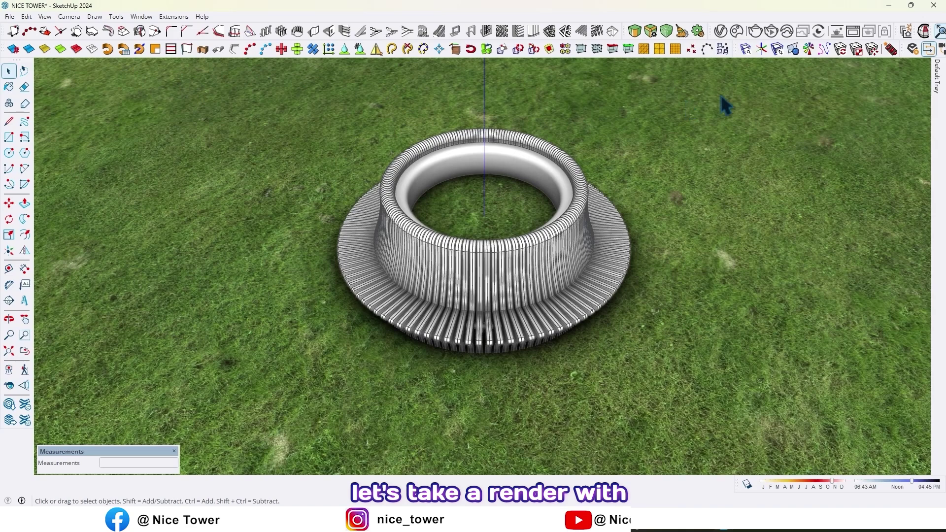
{"action": "mouse_move", "coordinate": [902, 56]}
{"action": "left_mouse_down"}
{"action": "mouse_move", "coordinate": [50, 106]}
{"action": "mouse_move", "coordinate": [23, 104]}
{"action": "mouse_move", "coordinate": [18, 95]}
{"action": "left_mouse_up"}
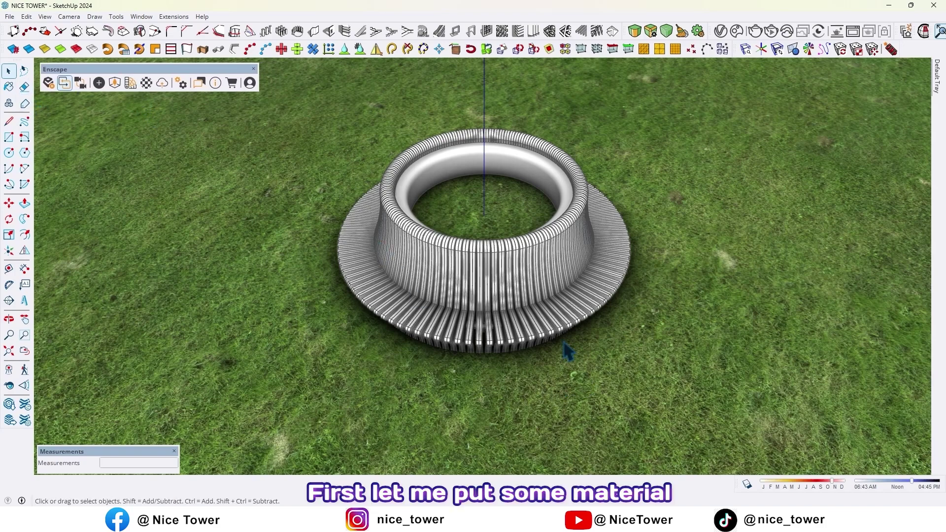
Import Wood 04 from the Enscape material library's Wood category into the model
{"action": "left_click", "coordinate": [132, 87]}
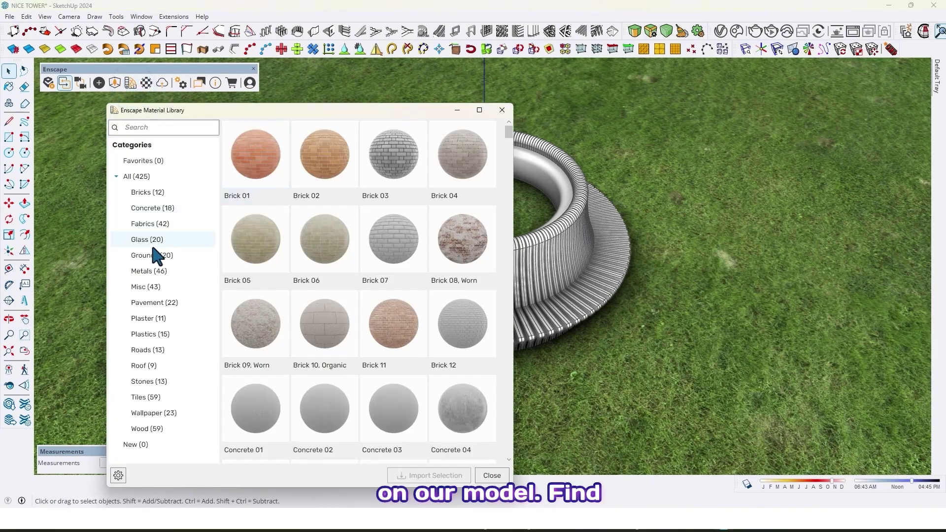
{"action": "left_click", "coordinate": [149, 430]}
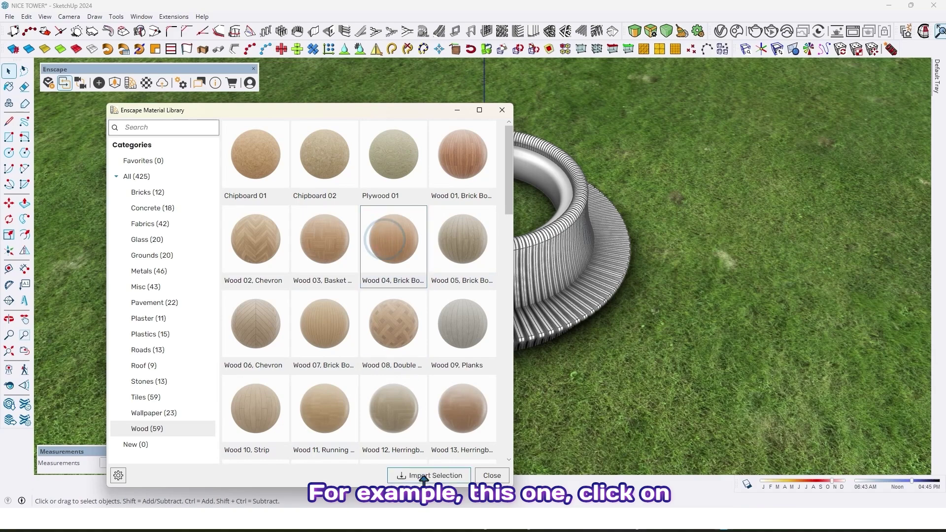
{"action": "left_click", "coordinate": [427, 477]}
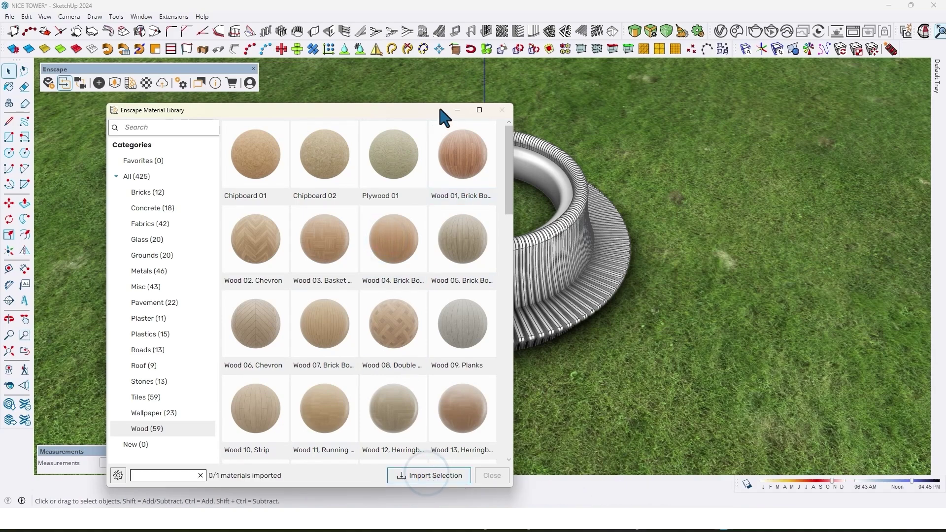
Paint all the bench slats inside the group with the imported wood material
{"action": "left_click_drag", "start_coordinate": [434, 123], "coordinate": [208, 129]}
{"action": "scroll", "coordinate": [562, 251], "scroll_direction": "up", "scroll_amount": 3}
{"action": "scroll", "coordinate": [584, 267], "scroll_direction": "up", "scroll_amount": 3}
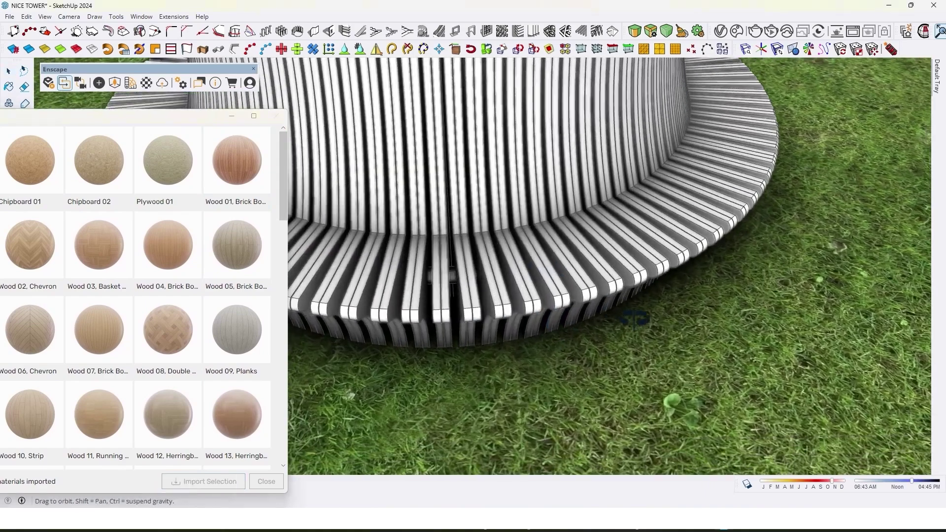
{"action": "scroll", "coordinate": [598, 281], "scroll_direction": "up", "scroll_amount": 3}
{"action": "double_click", "coordinate": [583, 277]}
{"action": "left_click", "coordinate": [584, 284]}
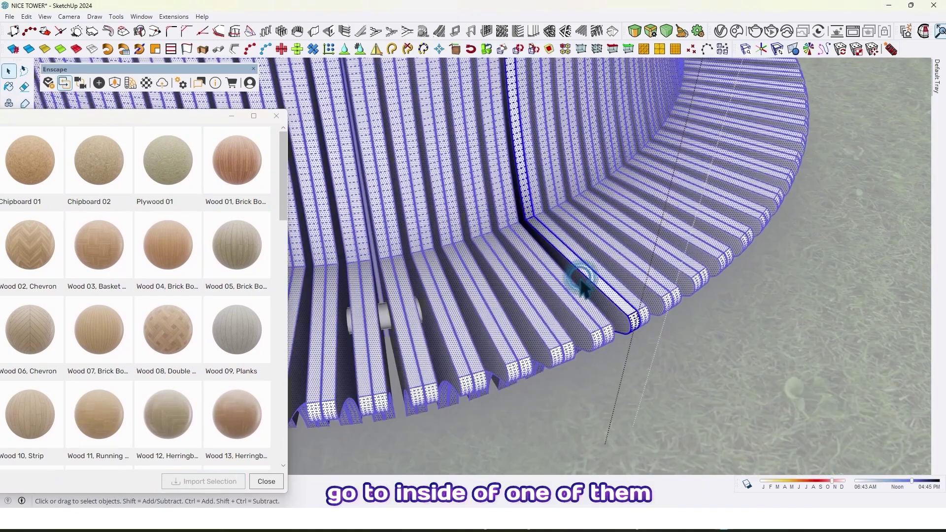
{"action": "left_click", "coordinate": [585, 275]}
{"action": "key", "text": "ctrl+a"}
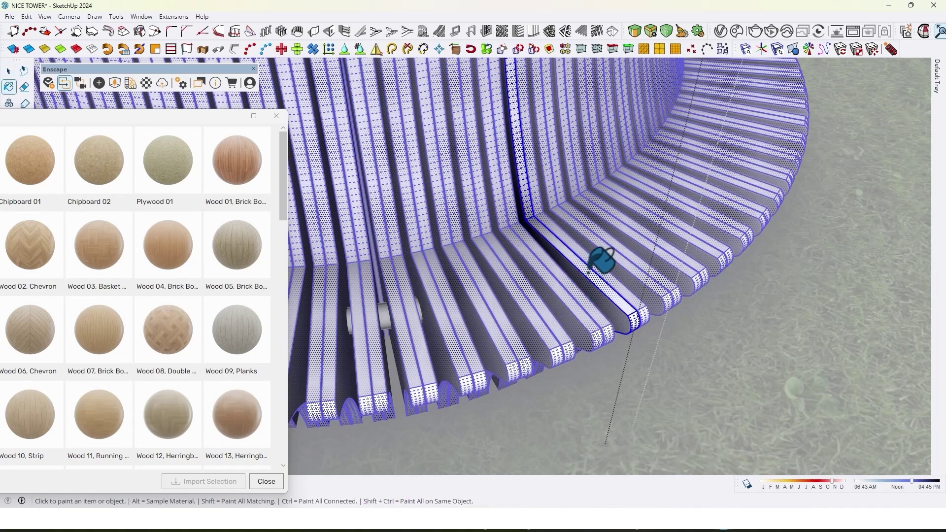
{"action": "left_click", "coordinate": [589, 271]}
{"action": "scroll", "coordinate": [596, 270], "scroll_direction": "down", "scroll_amount": 3}
{"action": "scroll", "coordinate": [603, 295], "scroll_direction": "down", "scroll_amount": 3}
{"action": "key", "text": "space"}
{"action": "key", "text": "Escape"}
{"action": "middle_click_drag", "start_coordinate": [611, 276], "coordinate": [490, 255]}
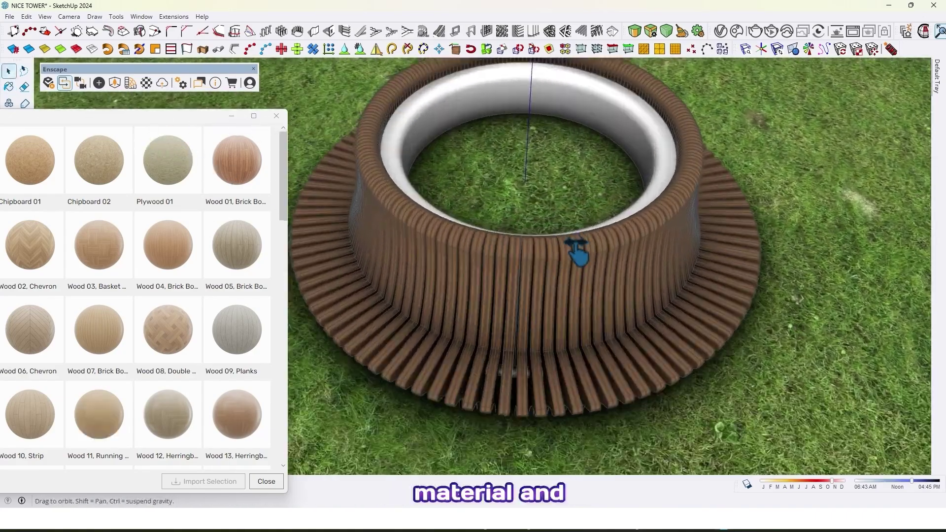
{"action": "middle_click_drag", "start_coordinate": [490, 255], "coordinate": [522, 281]}
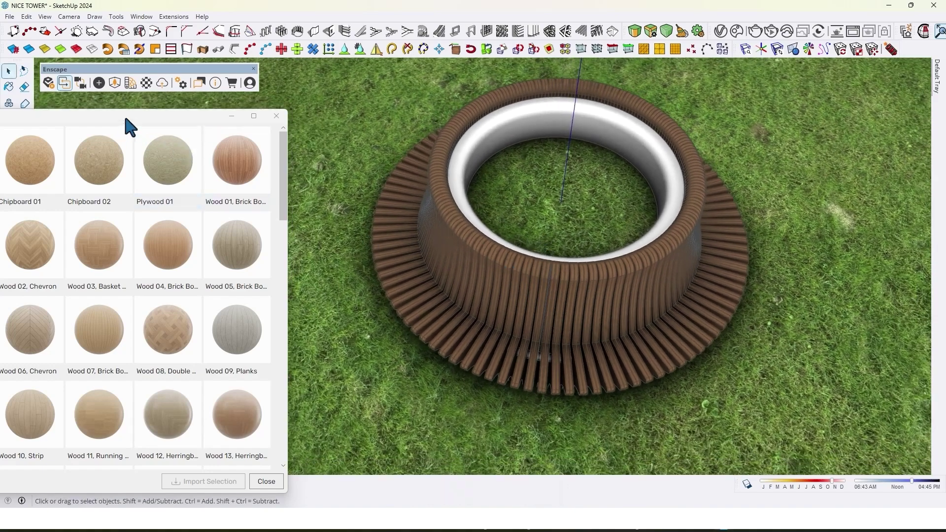
Import Concrete 04 from the Enscape library and paint the ring's inner wall with it
{"action": "left_click_drag", "start_coordinate": [131, 119], "coordinate": [287, 87]}
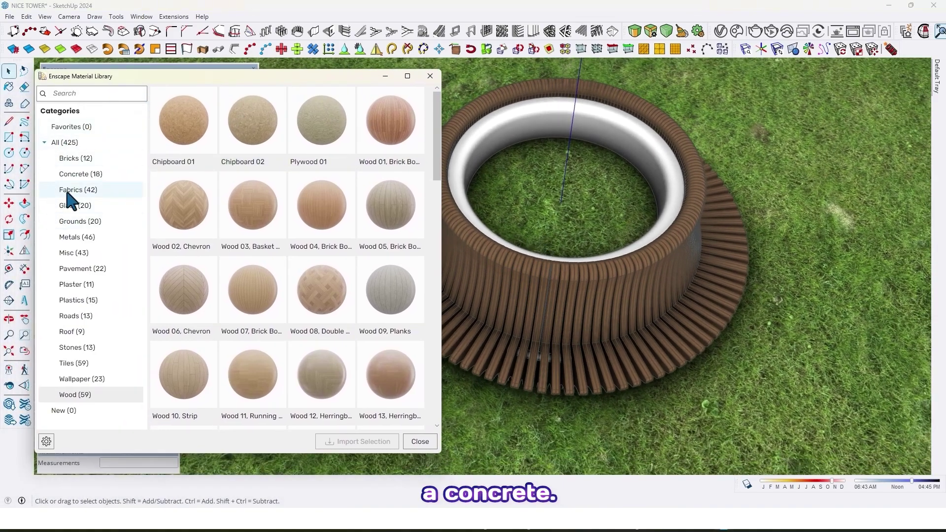
{"action": "left_click", "coordinate": [74, 178]}
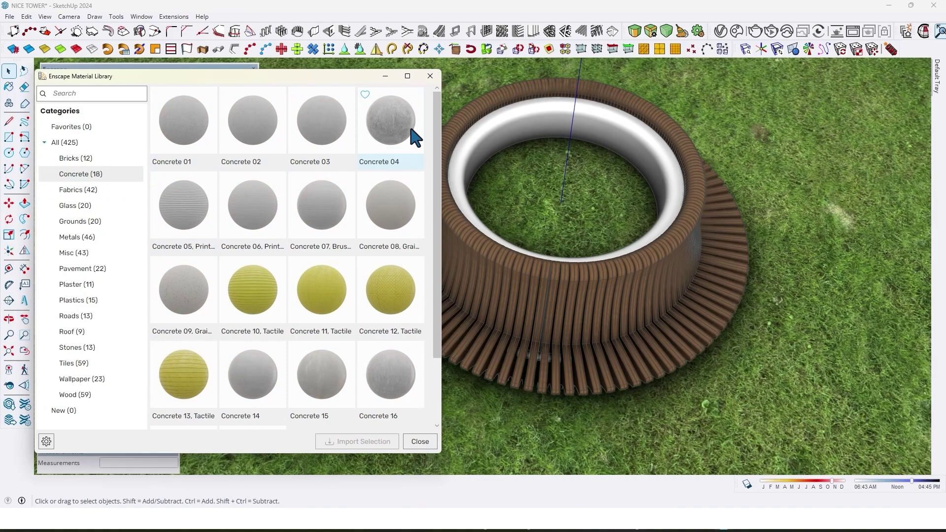
{"action": "left_click", "coordinate": [393, 129]}
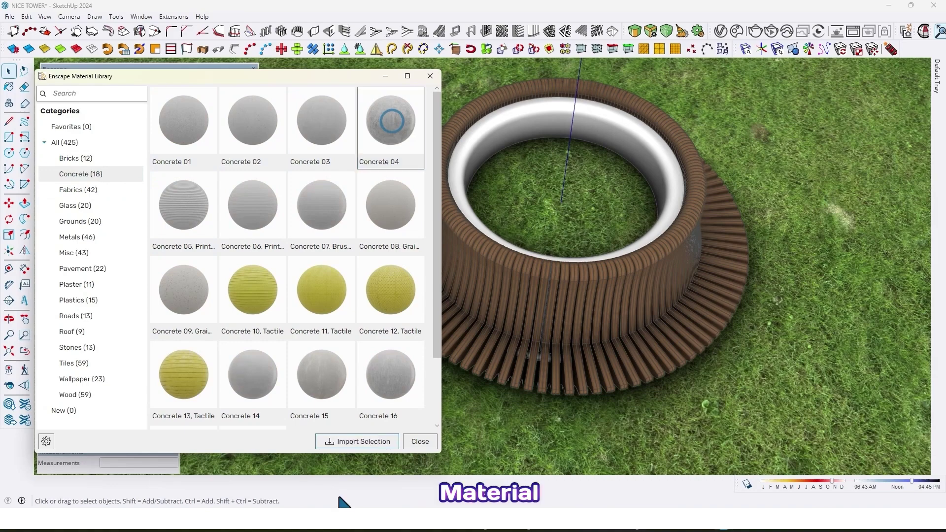
{"action": "left_click", "coordinate": [365, 445]}
{"action": "mouse_move", "coordinate": [670, 316]}
{"action": "middle_mouse_down", "text": "shift"}
{"action": "mouse_move", "coordinate": [598, 315]}
{"action": "mouse_move", "coordinate": [610, 181]}
{"action": "middle_mouse_up", "text": "shift"}
{"action": "scroll", "coordinate": [610, 181], "scroll_direction": "up", "scroll_amount": 1}
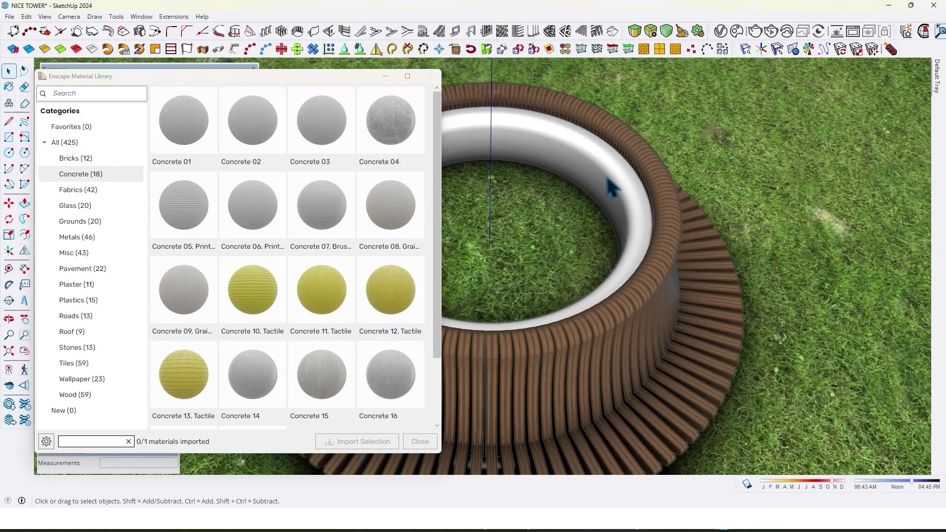
{"action": "left_click", "coordinate": [595, 151]}
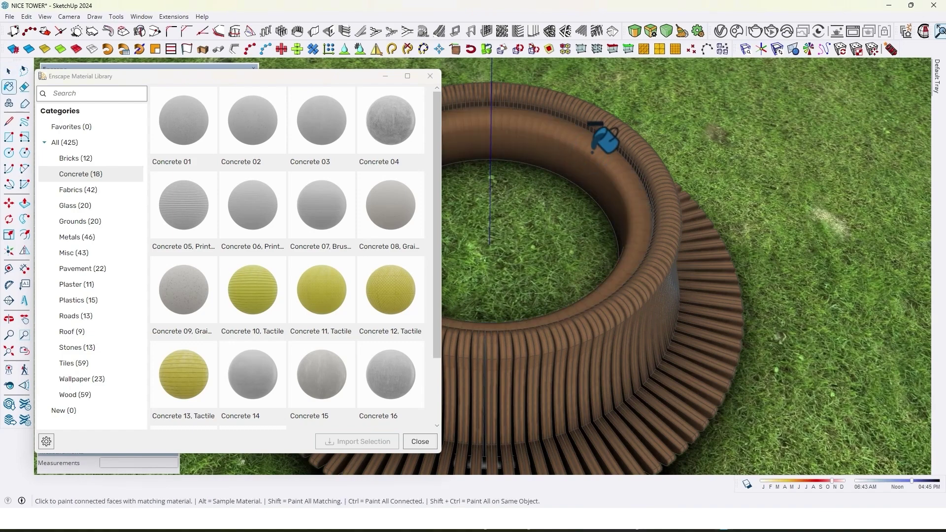
{"action": "scroll", "coordinate": [614, 176], "scroll_direction": "down", "scroll_amount": 2}
{"action": "left_click", "coordinate": [615, 180]}
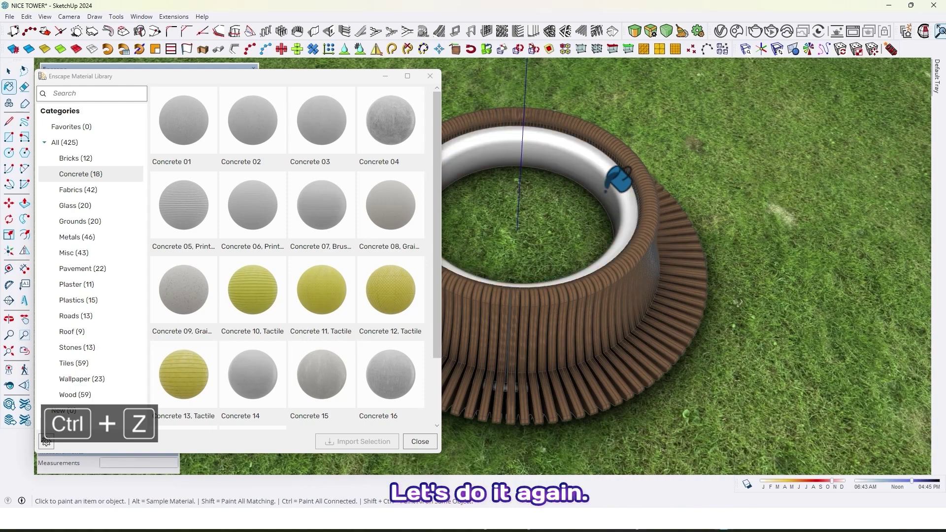
Repaint the inner ring wall grey Concrete 04 with the Paint Bucket, keeping the panel open
{"action": "left_click", "coordinate": [412, 131]}
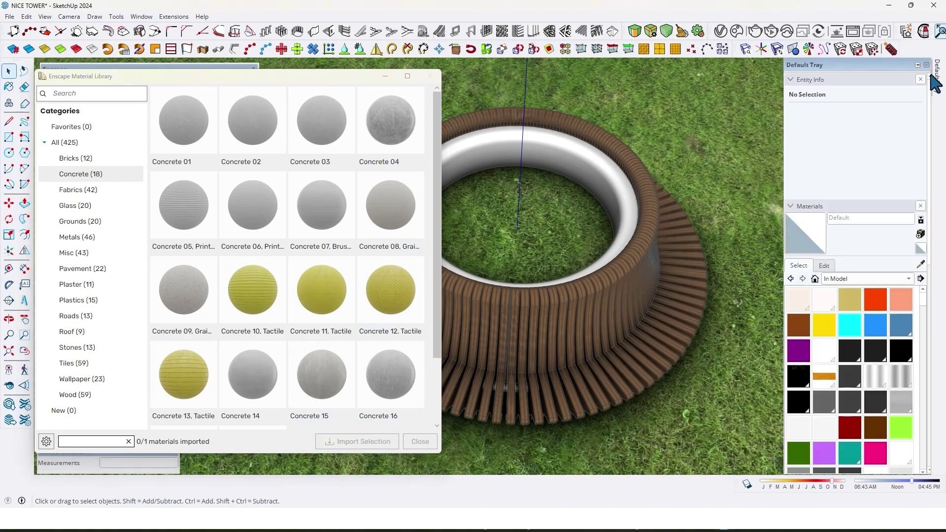
{"action": "left_click", "coordinate": [918, 65]}
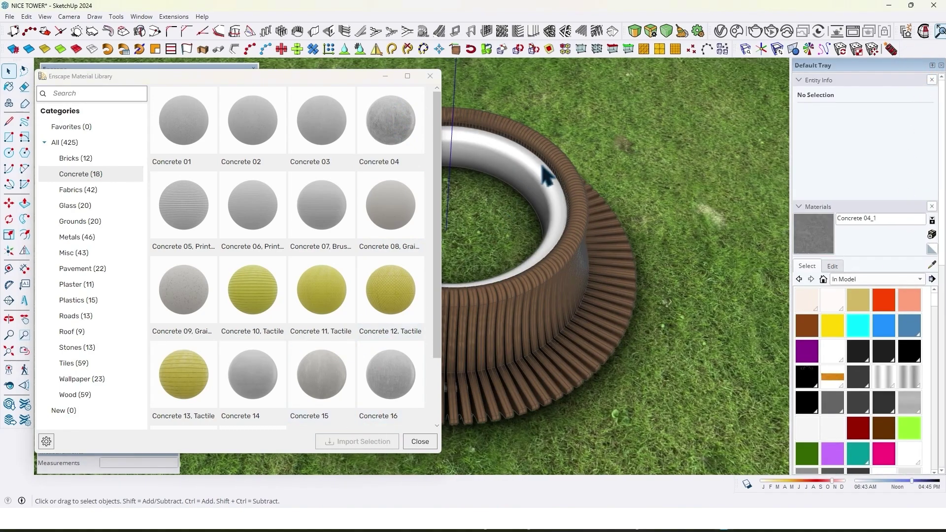
{"action": "scroll", "coordinate": [543, 200], "scroll_direction": "up", "scroll_amount": 2}
{"action": "scroll", "coordinate": [550, 195], "scroll_direction": "up", "scroll_amount": 2}
{"action": "scroll", "coordinate": [554, 200], "scroll_direction": "up", "scroll_amount": 2}
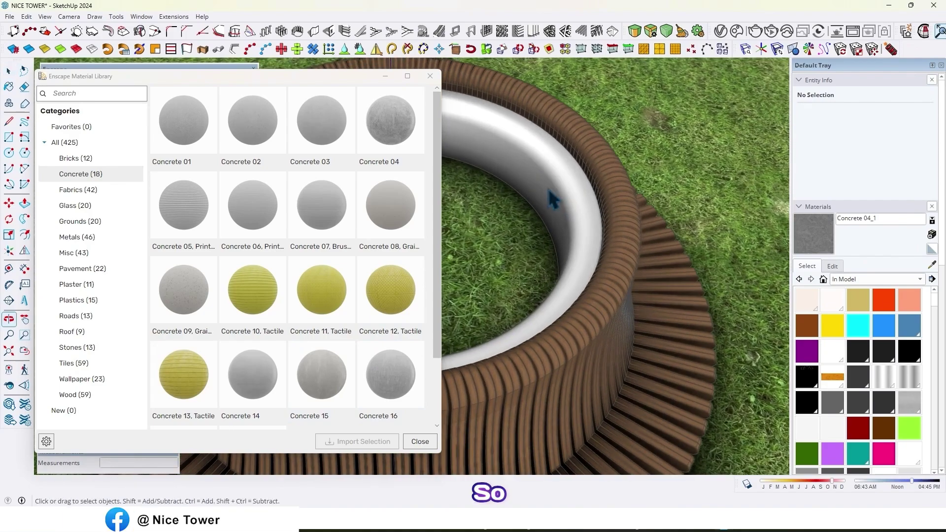
{"action": "key", "text": "b"}
{"action": "left_click", "coordinate": [557, 166]}
{"action": "scroll", "coordinate": [566, 163], "scroll_direction": "down", "scroll_amount": 2}
{"action": "scroll", "coordinate": [562, 180], "scroll_direction": "down", "scroll_amount": 2}
{"action": "scroll", "coordinate": [585, 180], "scroll_direction": "down", "scroll_amount": 2}
{"action": "mouse_move", "coordinate": [585, 179]}
{"action": "middle_mouse_down"}
{"action": "mouse_move", "coordinate": [589, 198]}
{"action": "mouse_move", "coordinate": [657, 171]}
{"action": "middle_mouse_up"}
{"action": "key", "text": "Escape"}
{"action": "scroll", "coordinate": [589, 198], "scroll_direction": "down", "scroll_amount": 2}
{"action": "scroll", "coordinate": [569, 194], "scroll_direction": "down", "scroll_amount": 2}
{"action": "scroll", "coordinate": [545, 275], "scroll_direction": "up", "scroll_amount": 2}
{"action": "scroll", "coordinate": [564, 281], "scroll_direction": "up", "scroll_amount": 2}
{"action": "scroll", "coordinate": [545, 274], "scroll_direction": "up", "scroll_amount": 2}
{"action": "scroll", "coordinate": [585, 252], "scroll_direction": "up", "scroll_amount": 2}
{"action": "scroll", "coordinate": [560, 222], "scroll_direction": "up", "scroll_amount": 2}
{"action": "scroll", "coordinate": [555, 222], "scroll_direction": "up", "scroll_amount": 2}
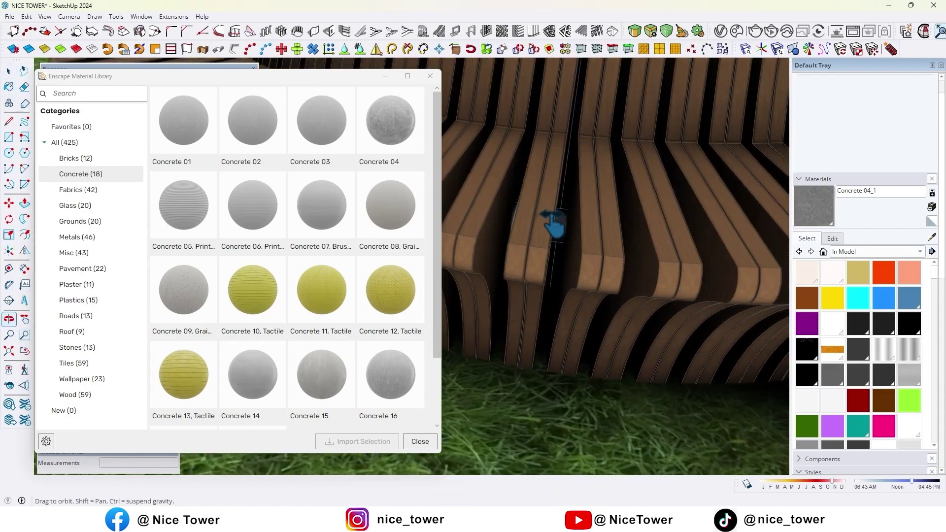
{"action": "scroll", "coordinate": [554, 222], "scroll_direction": "up", "scroll_amount": 2}
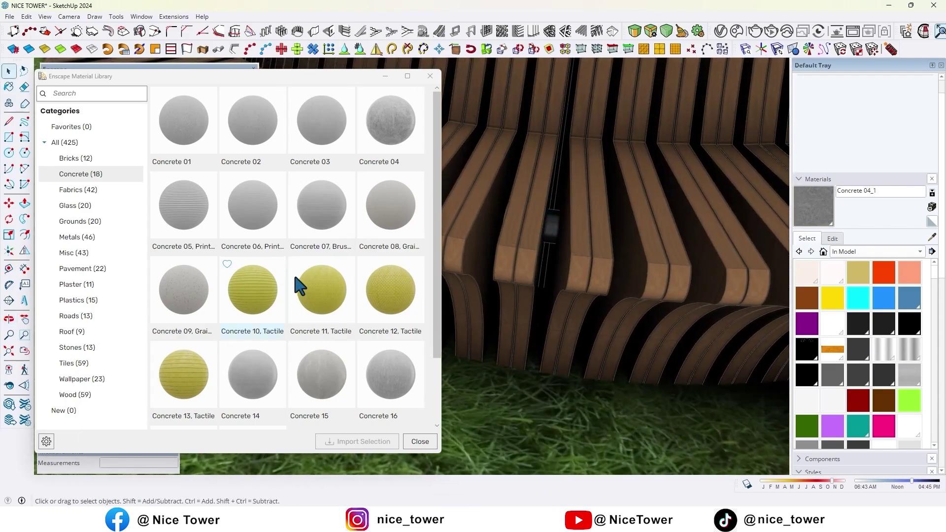
Import Aluminum 04 Brushed from Metals and paint the pipe beneath the slats with it
{"action": "left_click", "coordinate": [78, 244]}
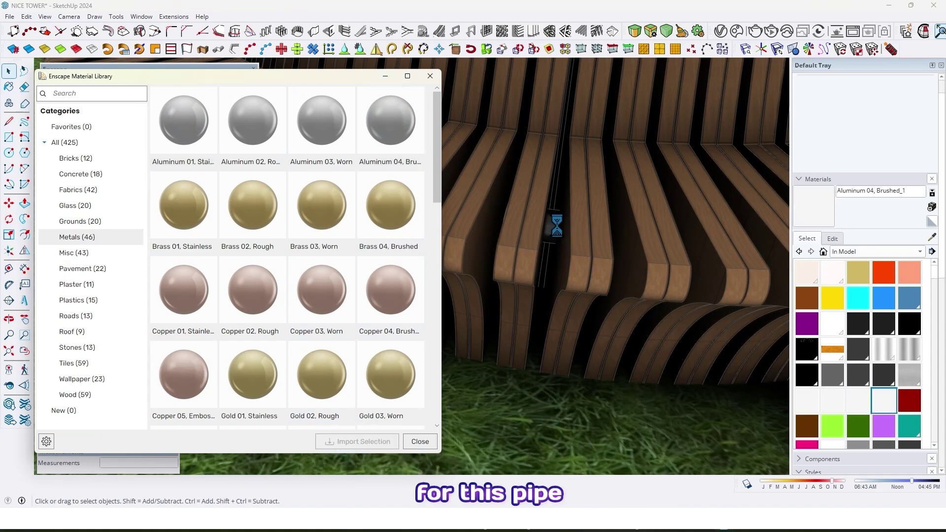
{"action": "scroll", "coordinate": [557, 227], "scroll_direction": "down", "scroll_amount": 5}
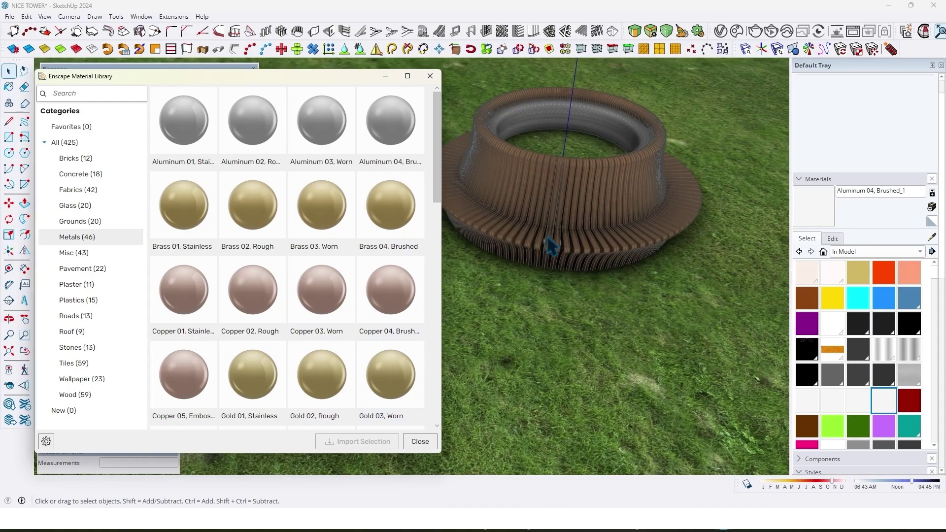
{"action": "scroll", "coordinate": [548, 244], "scroll_direction": "up", "scroll_amount": 5}
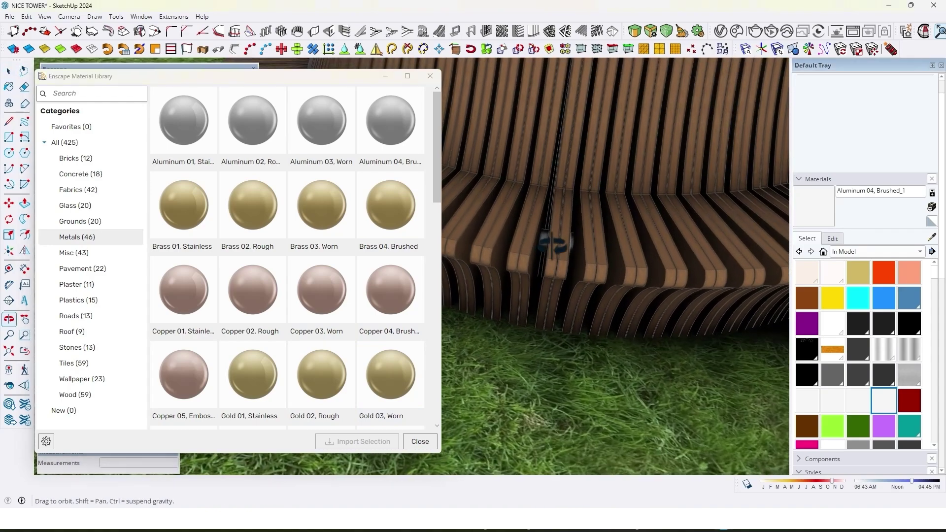
{"action": "key", "text": "b"}
{"action": "scroll", "coordinate": [551, 229], "scroll_direction": "up", "scroll_amount": 2}
{"action": "scroll", "coordinate": [548, 235], "scroll_direction": "down", "scroll_amount": 3}
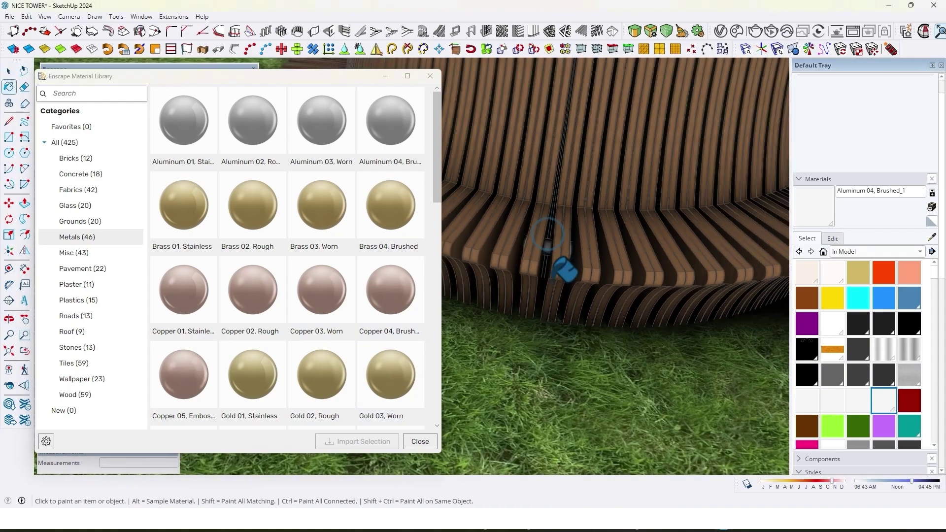
{"action": "key", "text": "Escape"}
{"action": "scroll", "coordinate": [550, 252], "scroll_direction": "down", "scroll_amount": 4}
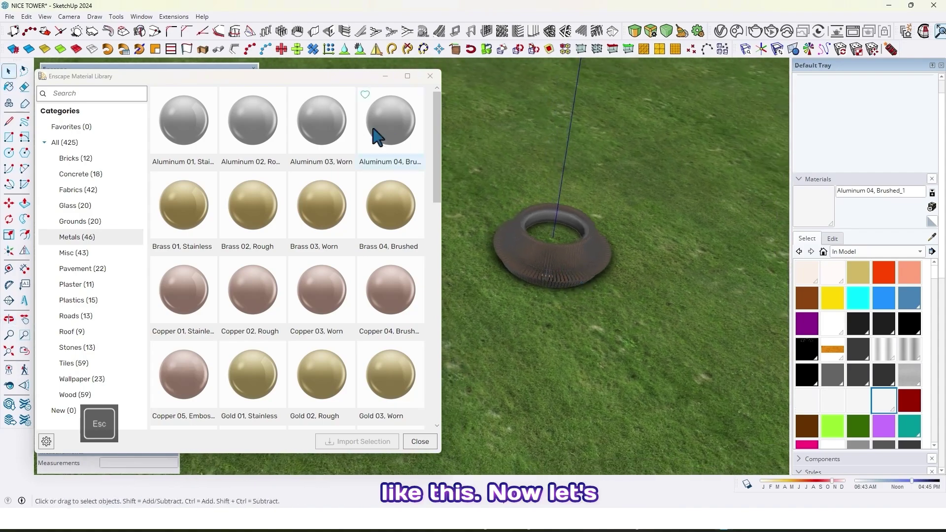
Place a Japanese Black Pine from the Enscape asset library into the planter
{"action": "left_click", "coordinate": [429, 76]}
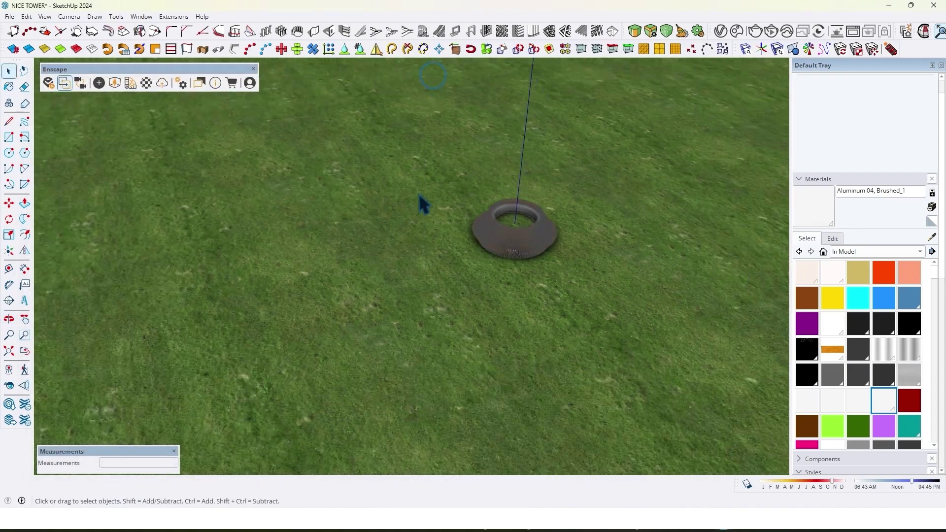
{"action": "scroll", "coordinate": [506, 240], "scroll_direction": "up", "scroll_amount": 3}
{"action": "scroll", "coordinate": [508, 241], "scroll_direction": "down", "scroll_amount": 2}
{"action": "middle_click_drag", "start_coordinate": [422, 264], "coordinate": [528, 243]}
{"action": "scroll", "coordinate": [447, 257], "scroll_direction": "up", "scroll_amount": 3}
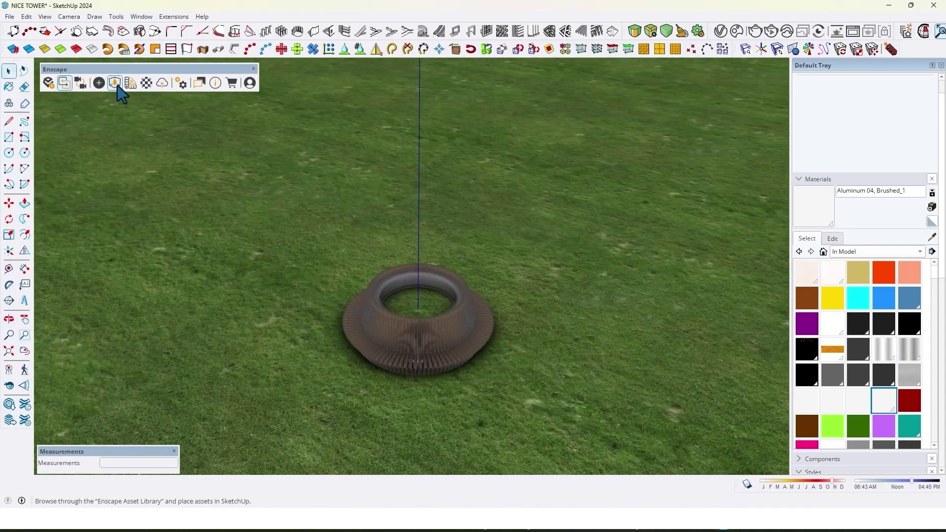
{"action": "left_click", "coordinate": [115, 84]}
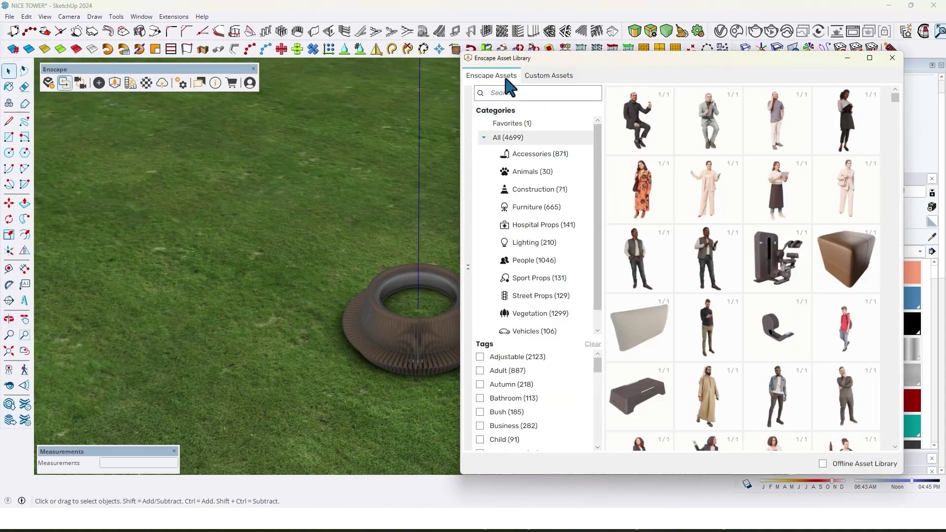
{"action": "left_click", "coordinate": [511, 323]}
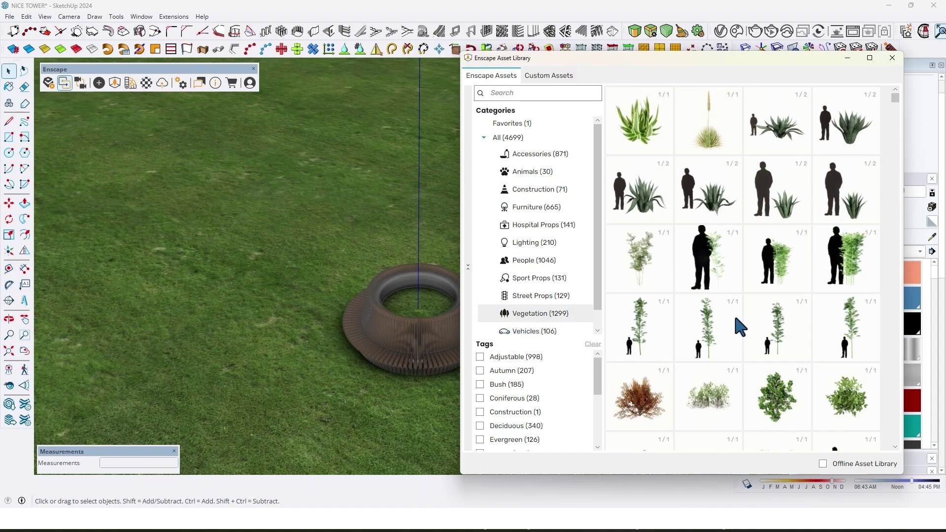
{"action": "scroll", "coordinate": [740, 325], "scroll_direction": "down", "scroll_amount": 2}
{"action": "scroll", "coordinate": [740, 326], "scroll_direction": "down", "scroll_amount": 2}
{"action": "scroll", "coordinate": [740, 325], "scroll_direction": "down", "scroll_amount": 2}
{"action": "scroll", "coordinate": [676, 327], "scroll_direction": "down", "scroll_amount": 2}
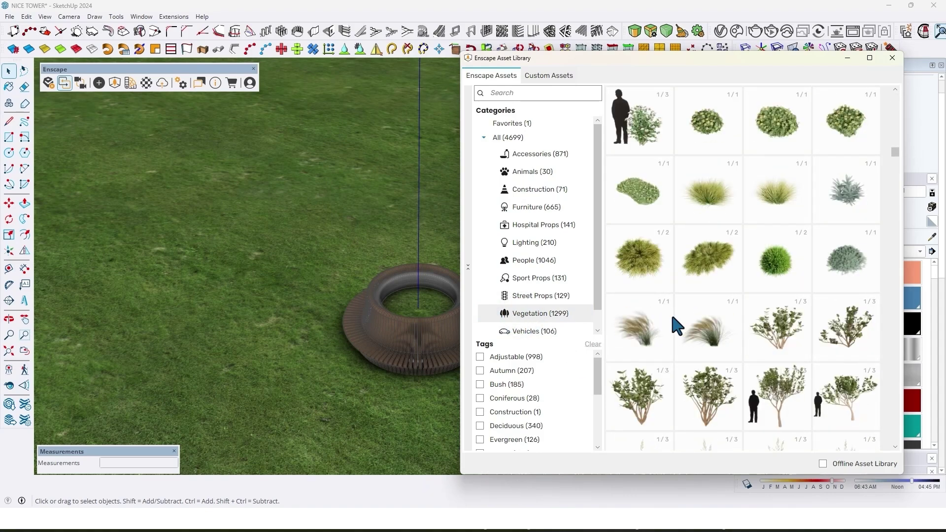
{"action": "scroll", "coordinate": [676, 327], "scroll_direction": "down", "scroll_amount": 2}
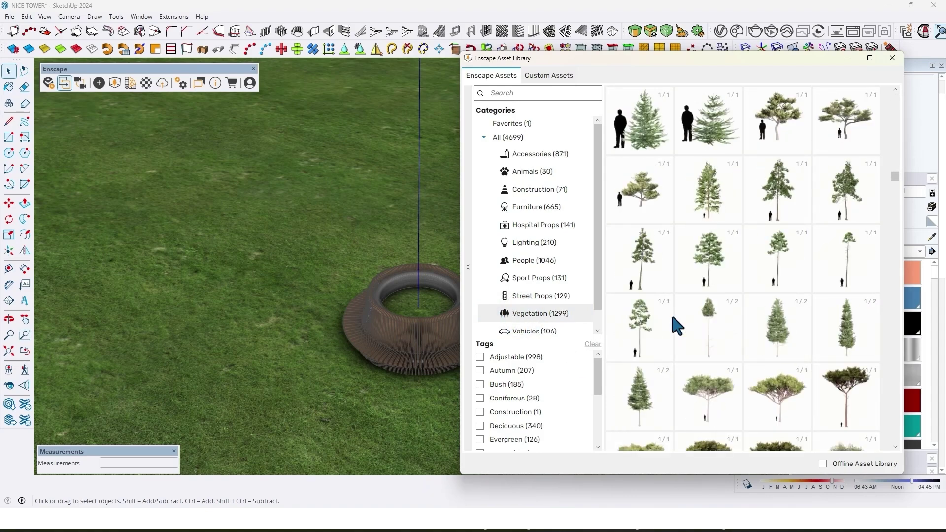
{"action": "left_click", "coordinate": [785, 127]}
{"action": "scroll", "coordinate": [414, 313], "scroll_direction": "down", "scroll_amount": 3}
{"action": "scroll", "coordinate": [313, 274], "scroll_direction": "up", "scroll_amount": 2}
{"action": "scroll", "coordinate": [337, 280], "scroll_direction": "up", "scroll_amount": 2}
{"action": "scroll", "coordinate": [439, 291], "scroll_direction": "down", "scroll_amount": 3}
{"action": "scroll", "coordinate": [557, 274], "scroll_direction": "up", "scroll_amount": 3}
Place three seated Enscape people around the slatted bench
{"action": "left_click", "coordinate": [556, 274]}
{"action": "scroll", "coordinate": [611, 281], "scroll_direction": "down", "scroll_amount": 1}
{"action": "scroll", "coordinate": [611, 281], "scroll_direction": "up", "scroll_amount": 3}
{"action": "left_click", "coordinate": [113, 83]}
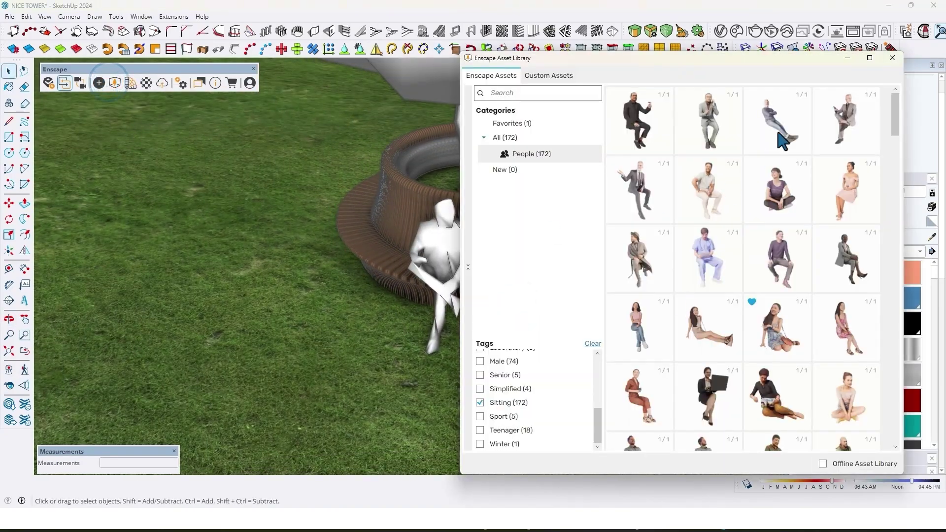
{"action": "scroll", "coordinate": [843, 211], "scroll_direction": "down", "scroll_amount": 2}
{"action": "left_click", "coordinate": [847, 189]}
{"action": "scroll", "coordinate": [348, 355], "scroll_direction": "up", "scroll_amount": 3}
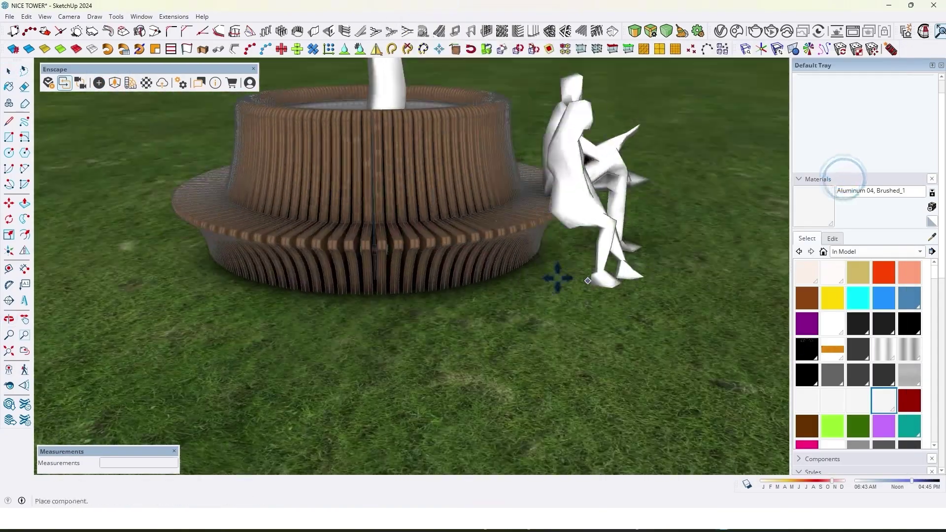
{"action": "left_click", "coordinate": [432, 344]}
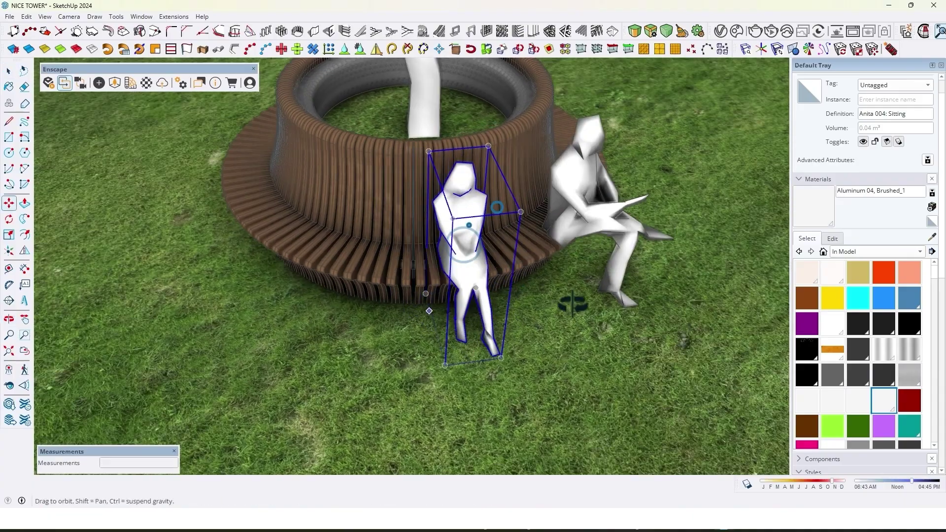
{"action": "middle_click_drag", "start_coordinate": [431, 343], "coordinate": [469, 309]}
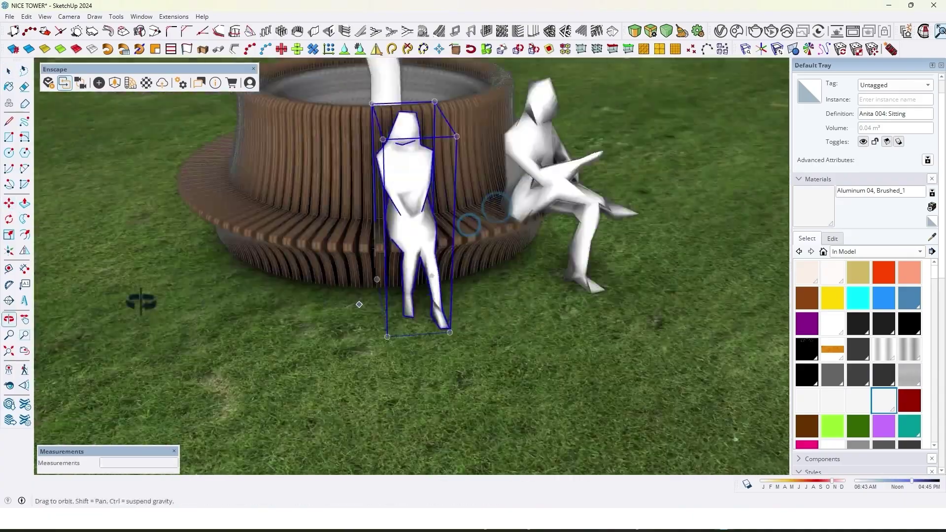
{"action": "scroll", "coordinate": [469, 308], "scroll_direction": "down", "scroll_amount": 3}
{"action": "left_click", "coordinate": [112, 83]}
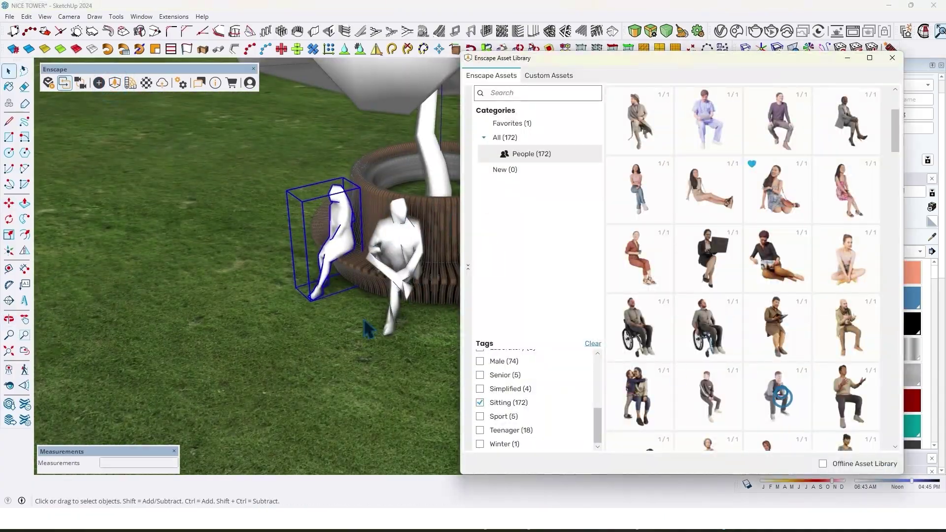
{"action": "left_click", "coordinate": [785, 410]}
{"action": "scroll", "coordinate": [402, 332], "scroll_direction": "up", "scroll_amount": 3}
{"action": "left_click", "coordinate": [402, 330]}
{"action": "scroll", "coordinate": [459, 311], "scroll_direction": "up", "scroll_amount": 2}
{"action": "scroll", "coordinate": [522, 299], "scroll_direction": "down", "scroll_amount": 2}
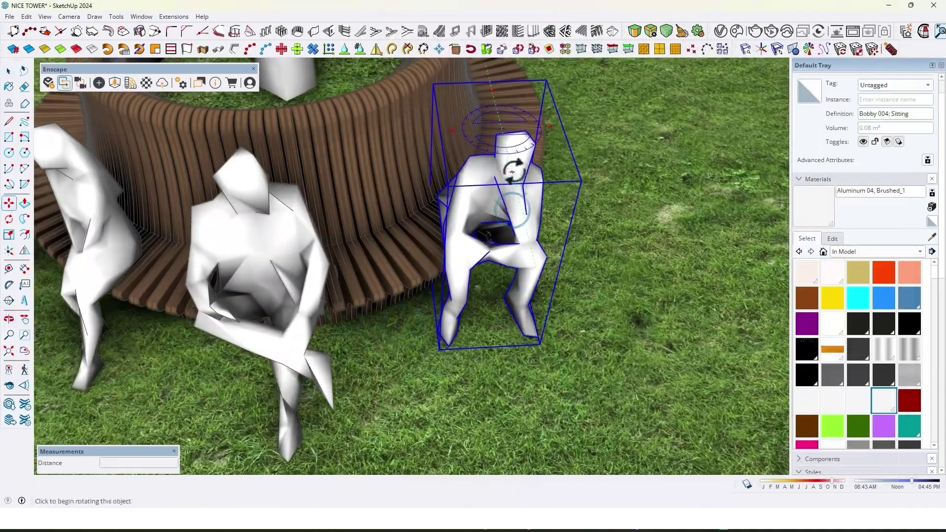
Place a sitting couple by the bench and rotate them to angle outward
{"action": "key", "text": "m"}
{"action": "scroll", "coordinate": [545, 281], "scroll_direction": "down", "scroll_amount": 3}
{"action": "middle_click_drag", "start_coordinate": [546, 282], "coordinate": [402, 158]}
{"action": "left_click", "coordinate": [113, 83]}
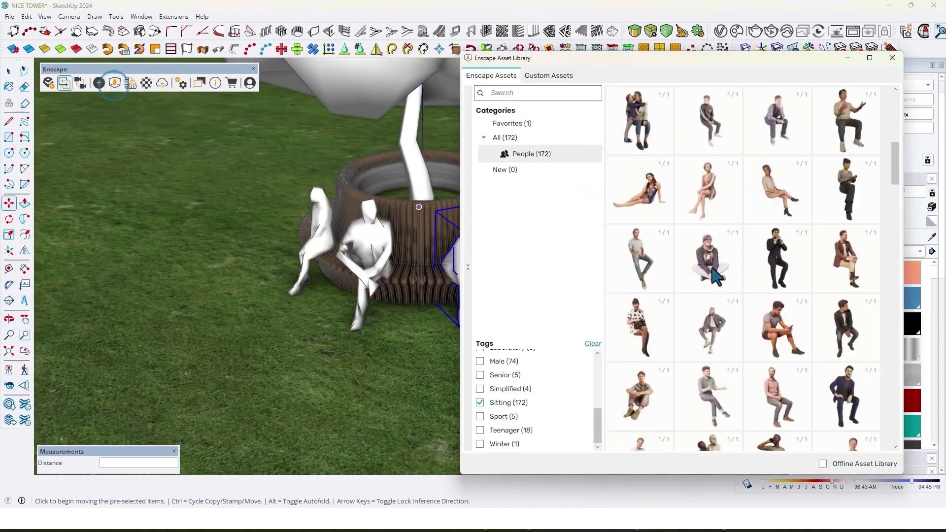
{"action": "scroll", "coordinate": [687, 237], "scroll_direction": "down", "scroll_amount": 6}
{"action": "scroll", "coordinate": [687, 258], "scroll_direction": "down", "scroll_amount": 3}
{"action": "left_click", "coordinate": [688, 256]}
{"action": "middle_click_drag", "start_coordinate": [688, 257], "coordinate": [654, 110]}
{"action": "scroll", "coordinate": [518, 296], "scroll_direction": "up", "scroll_amount": 2}
{"action": "scroll", "coordinate": [488, 221], "scroll_direction": "up", "scroll_amount": 3}
{"action": "scroll", "coordinate": [455, 280], "scroll_direction": "up", "scroll_amount": 3}
{"action": "left_click", "coordinate": [473, 214]}
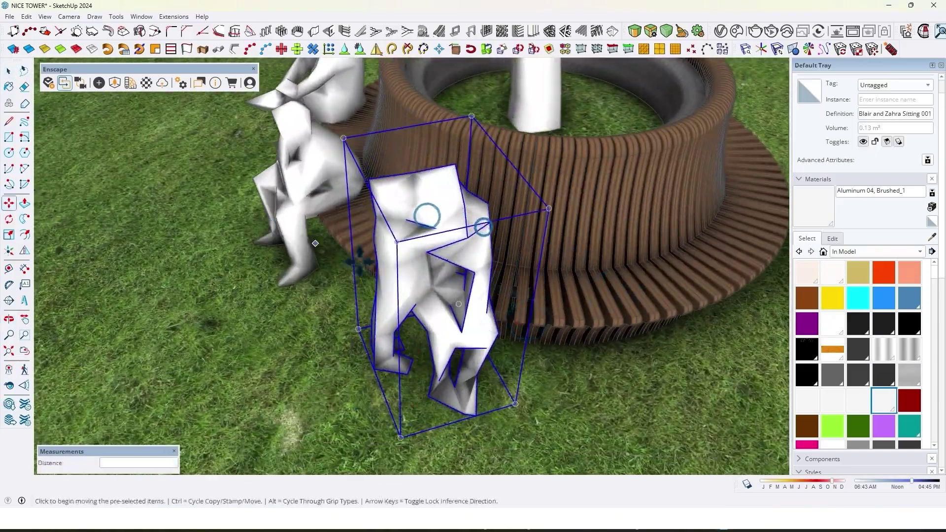
{"action": "scroll", "coordinate": [321, 338], "scroll_direction": "down", "scroll_amount": 3}
{"action": "scroll", "coordinate": [320, 327], "scroll_direction": "down", "scroll_amount": 3}
Place a lantern, array it 3x into a row and mirror the row to the other side
{"action": "left_click", "coordinate": [65, 82]}
{"action": "left_click", "coordinate": [848, 288]}
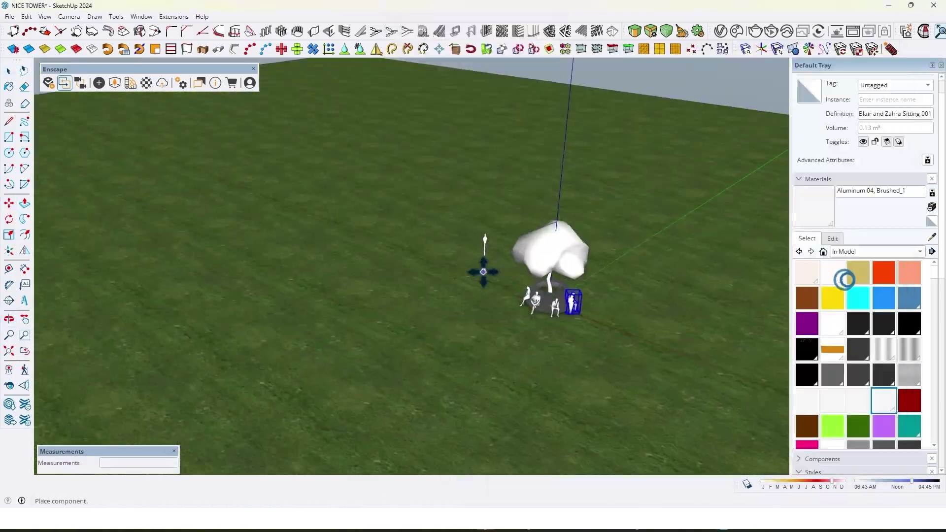
{"action": "type", "text": "3x"}
{"action": "key", "text": "Return"}
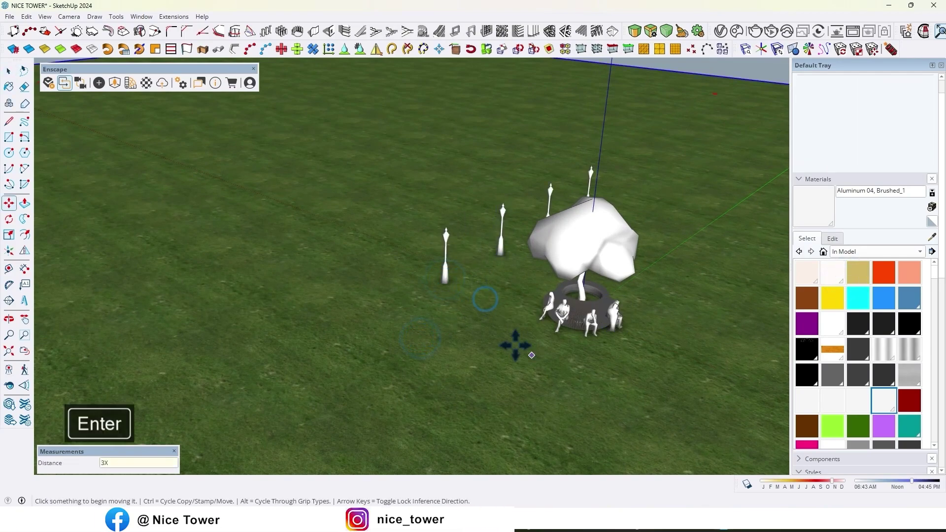
{"action": "left_click", "coordinate": [430, 337]}
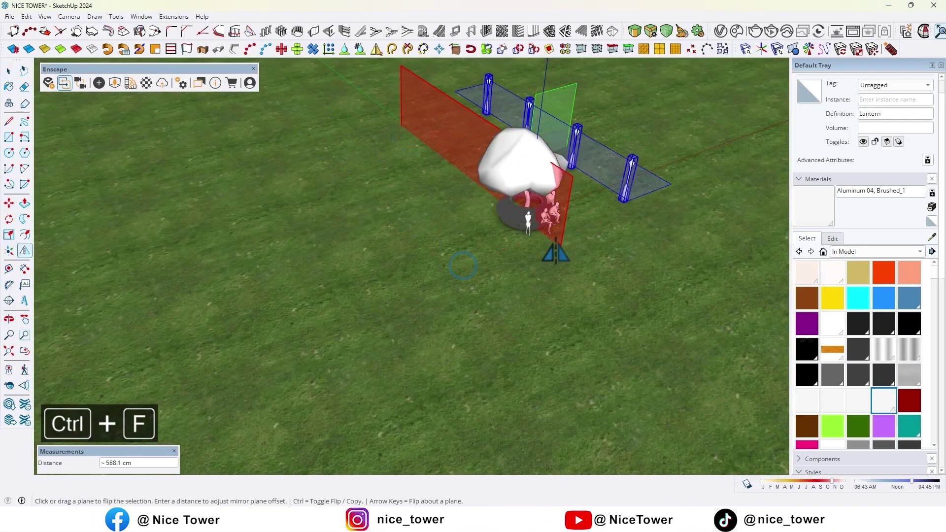
{"action": "middle_click_drag", "start_coordinate": [550, 251], "coordinate": [470, 250]}
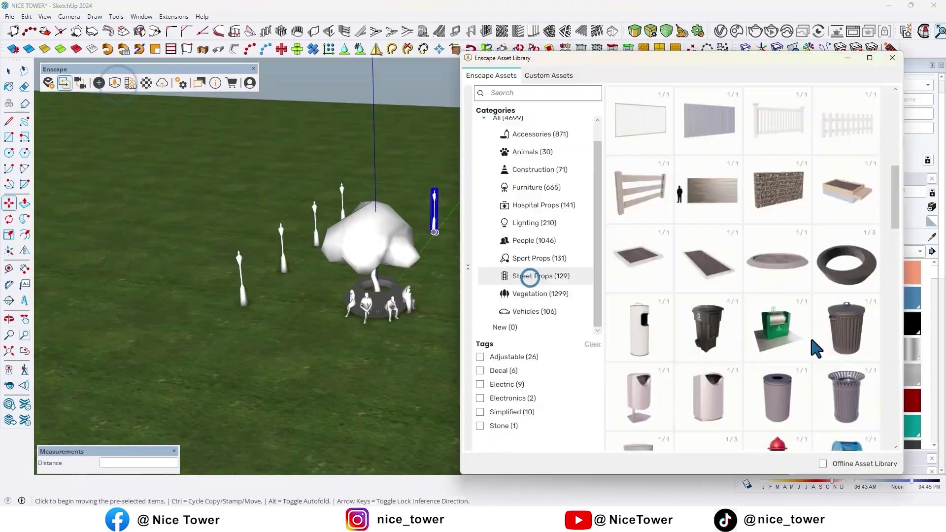
Place a building asset beyond the park and array it 3x into a row
{"action": "left_click", "coordinate": [525, 276]}
{"action": "left_click", "coordinate": [811, 252]}
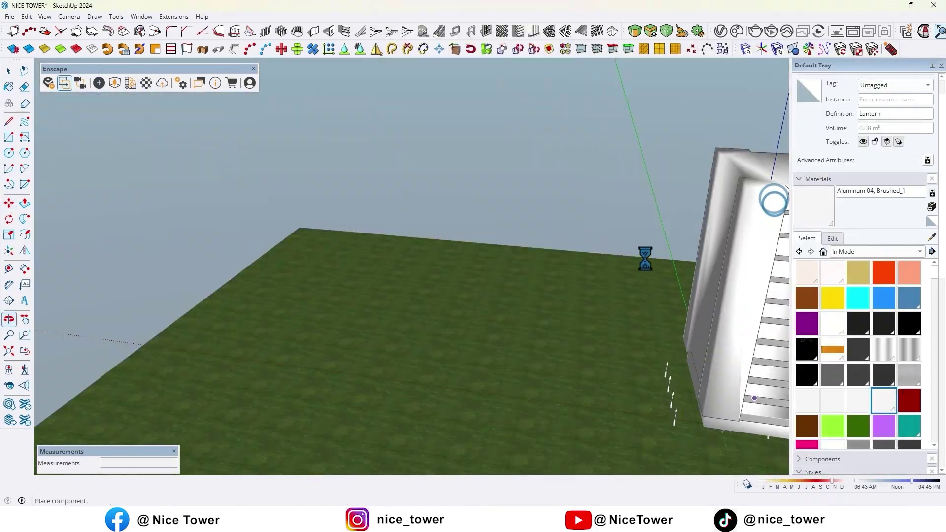
{"action": "left_click", "coordinate": [644, 257]}
{"action": "type", "text": "3x"}
{"action": "key", "text": "Return"}
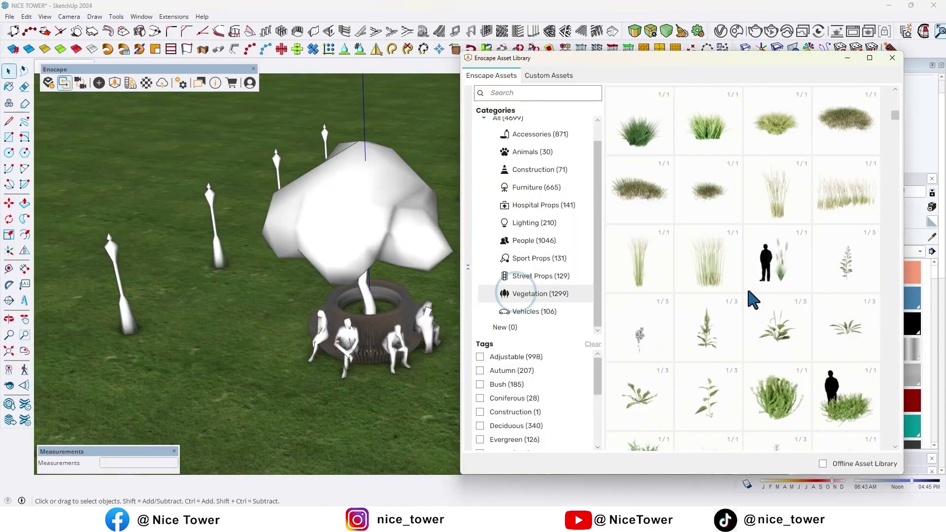
{"action": "scroll", "coordinate": [754, 296], "scroll_direction": "down", "scroll_amount": 2}
{"action": "scroll", "coordinate": [803, 219], "scroll_direction": "up", "scroll_amount": 1}
Place an English Laurel bush and copy it 20x into a hedge row
{"action": "left_click", "coordinate": [728, 285]}
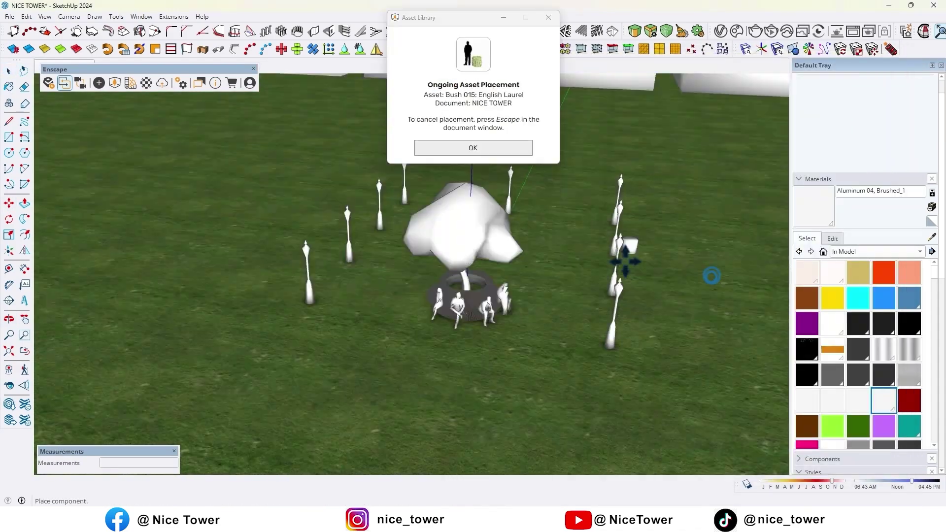
{"action": "left_click", "coordinate": [415, 185]}
{"action": "type", "text": "b"}
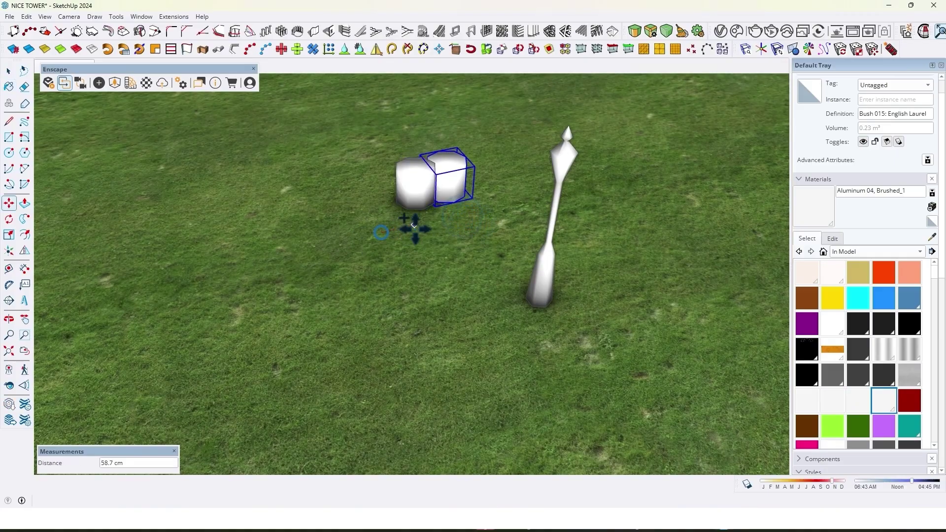
{"action": "type", "text": "20x"}
{"action": "key", "text": "Return"}
{"action": "mouse_move", "coordinate": [433, 236]}
{"action": "middle_mouse_down"}
{"action": "mouse_move", "coordinate": [391, 263]}
{"action": "mouse_move", "coordinate": [433, 328]}
{"action": "mouse_move", "coordinate": [395, 266]}
{"action": "mouse_move", "coordinate": [486, 301]}
{"action": "middle_mouse_up"}
Rotate the hedge row, duplicate it and flip the copy into a second bordering hedge
{"action": "key", "text": "q"}
{"action": "scroll", "coordinate": [547, 261], "scroll_direction": "up", "scroll_amount": 4}
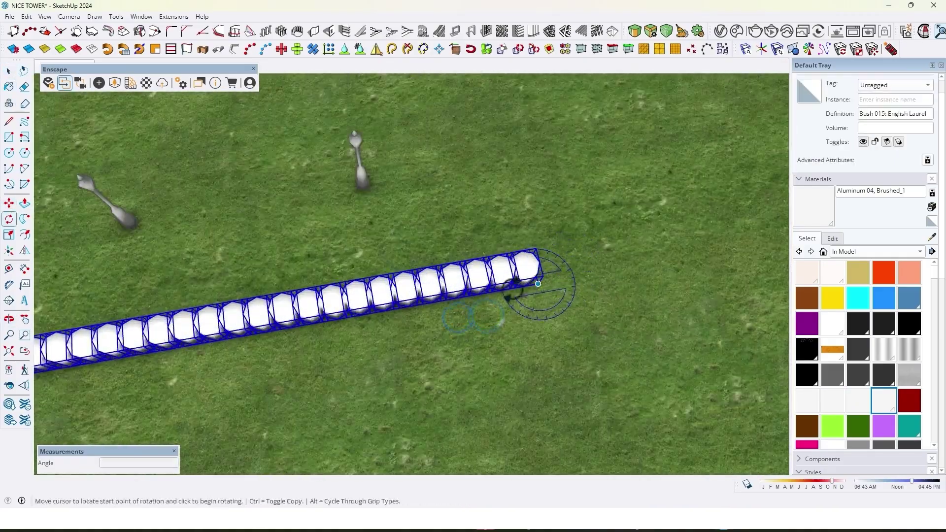
{"action": "scroll", "coordinate": [522, 260], "scroll_direction": "down", "scroll_amount": 5}
{"action": "key", "text": "ctrl+d"}
{"action": "scroll", "coordinate": [547, 268], "scroll_direction": "up", "scroll_amount": 2}
{"action": "key", "text": "ctrl+f"}
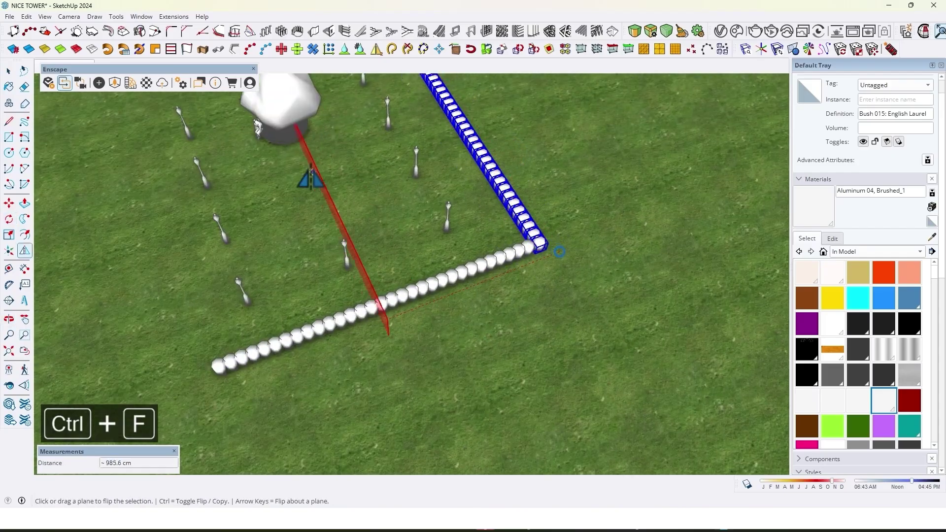
{"action": "scroll", "coordinate": [560, 253], "scroll_direction": "up", "scroll_amount": 3}
{"action": "scroll", "coordinate": [301, 359], "scroll_direction": "up", "scroll_amount": 2}
{"action": "key", "text": "m"}
{"action": "middle_click_drag", "start_coordinate": [385, 315], "coordinate": [566, 197]}
{"action": "scroll", "coordinate": [322, 218], "scroll_direction": "up", "scroll_amount": 3}
Place an Elm tree and frame a frontal view of the bench for rendering
{"action": "left_click", "coordinate": [116, 84]}
{"action": "left_click", "coordinate": [695, 319]}
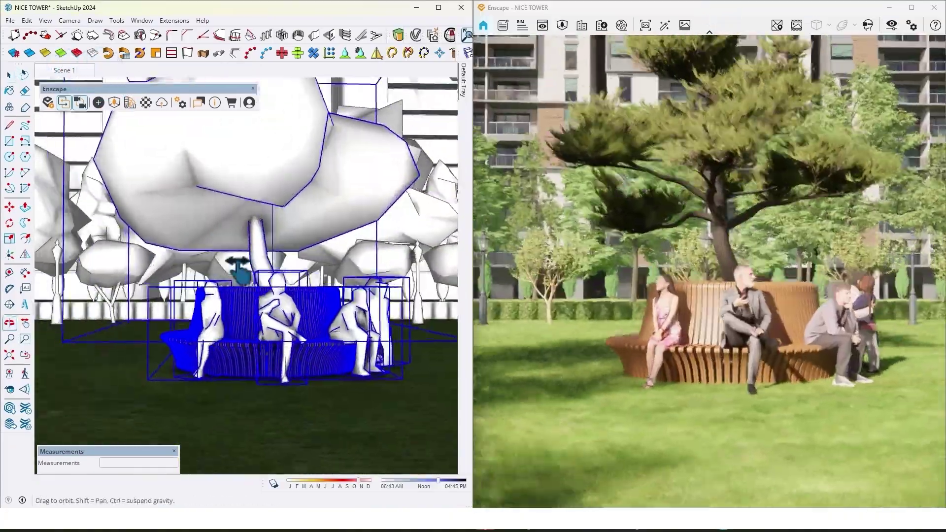
{"action": "left_click_drag", "start_coordinate": [311, 256], "coordinate": [479, 363]}
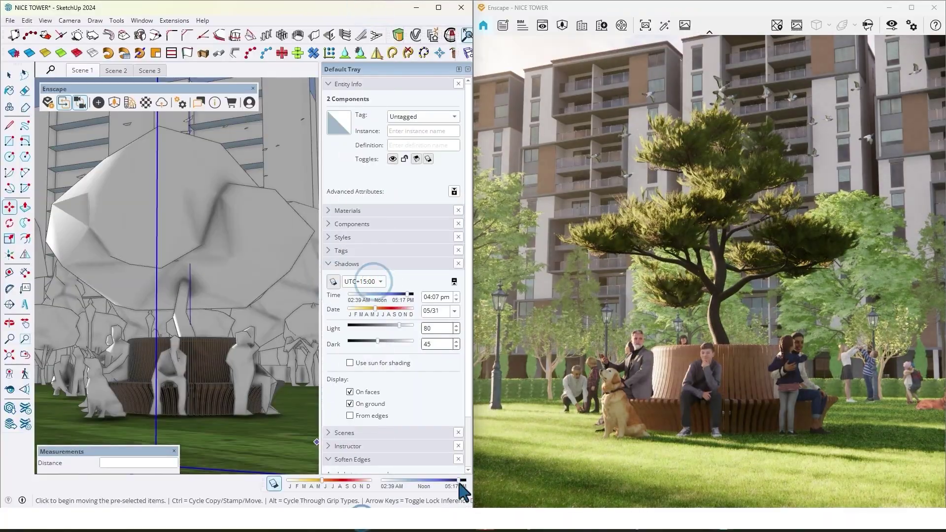
Set the Shadows time and date sliders to early-morning sunlight for the first saved scene
{"action": "left_click_drag", "start_coordinate": [459, 485], "coordinate": [396, 489]}
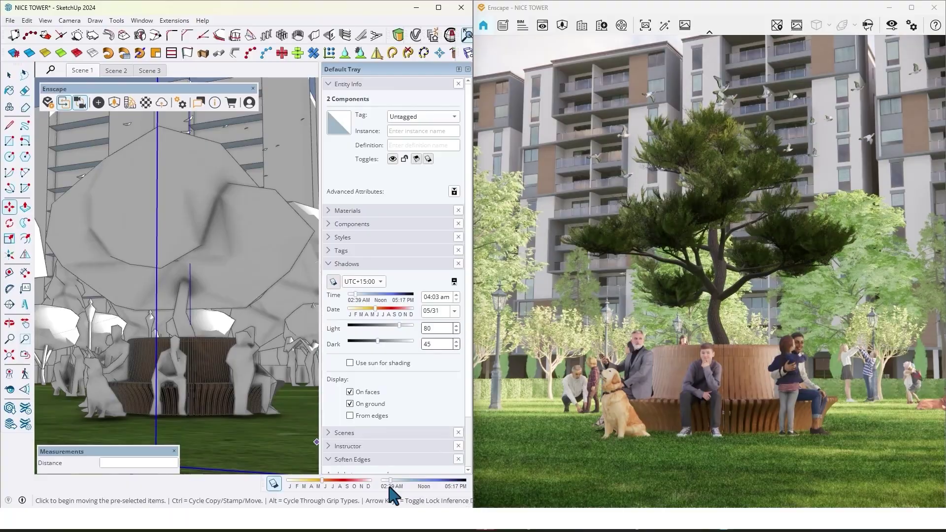
{"action": "left_click", "coordinate": [81, 71]}
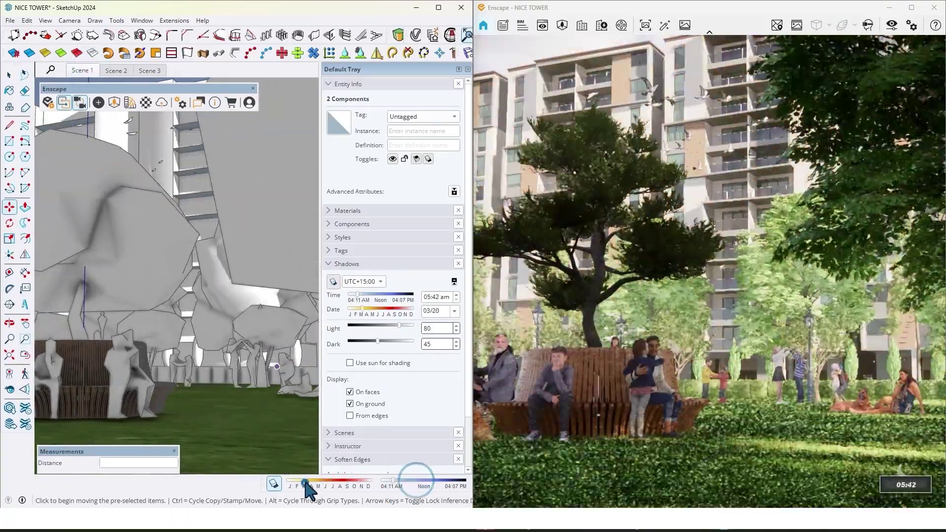
{"action": "left_click_drag", "start_coordinate": [326, 485], "coordinate": [303, 484]}
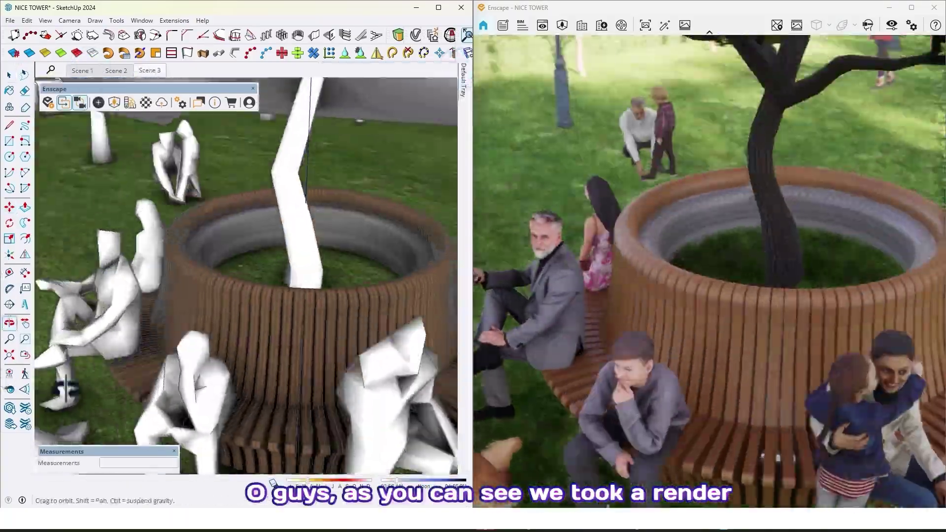